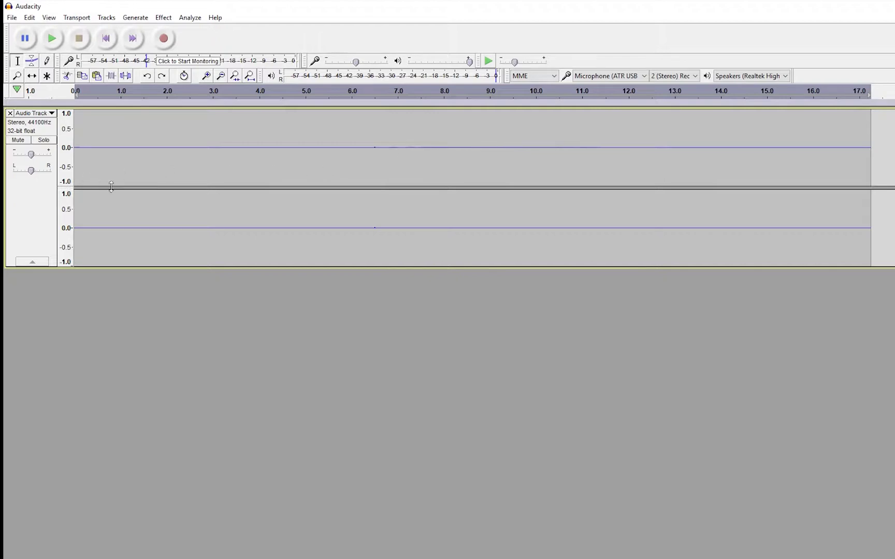
# Step: Duplicate the voice track's audio into a new track and mute the copy
pyautogui.click(37, 218)
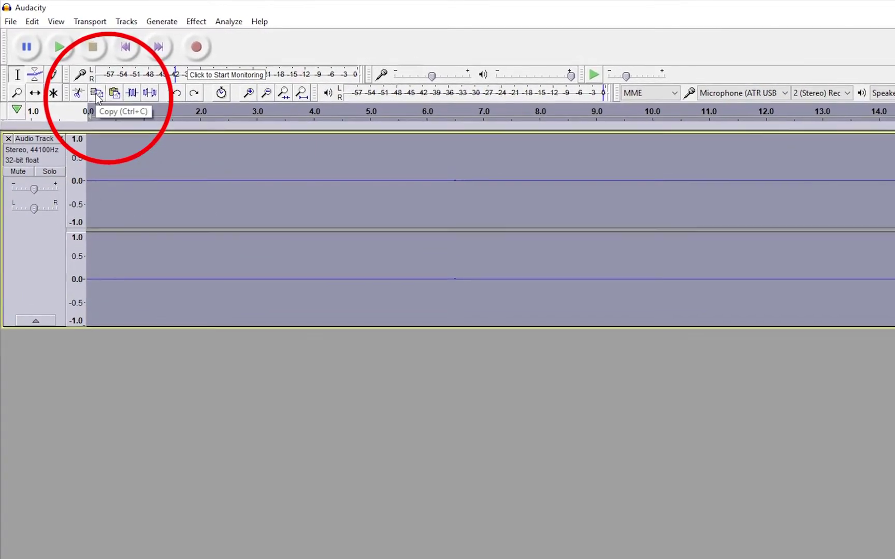
pyautogui.hotkey('ctrl', 'a')
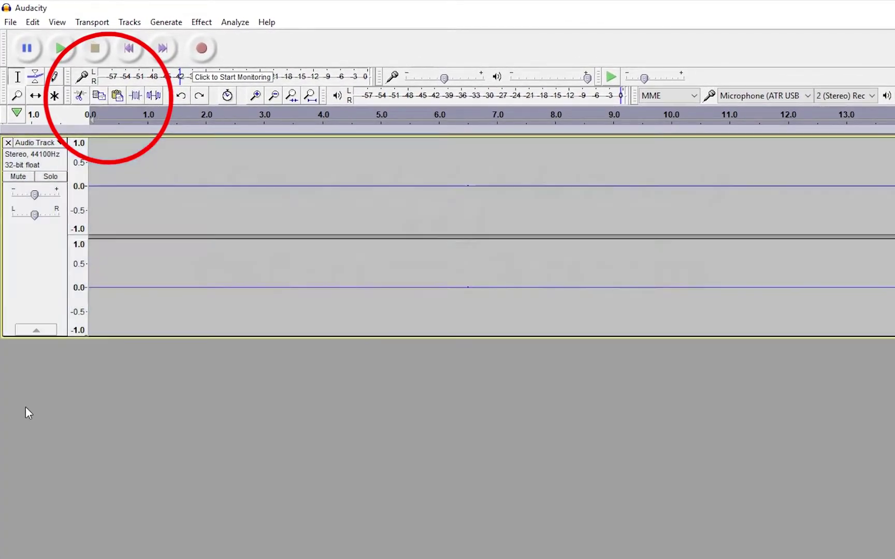
pyautogui.hotkey('ctrl', 'v')
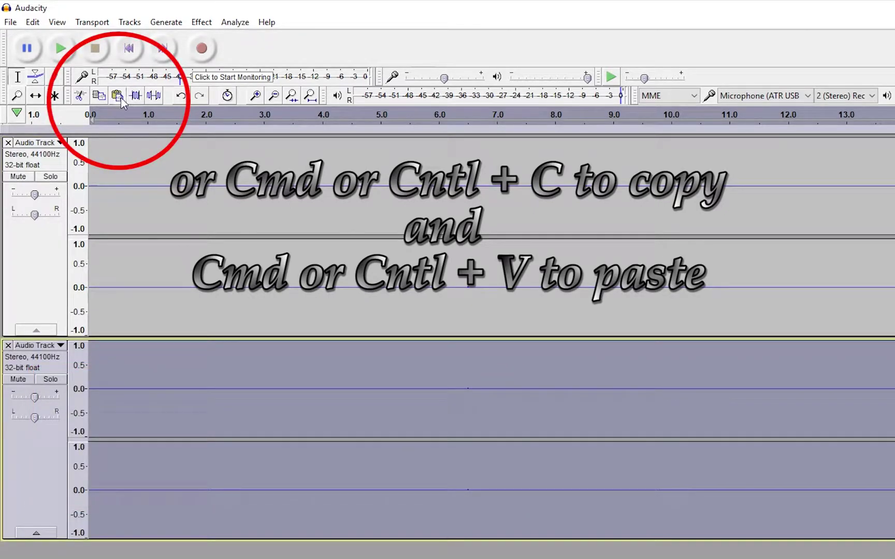
pyautogui.click(20, 380)
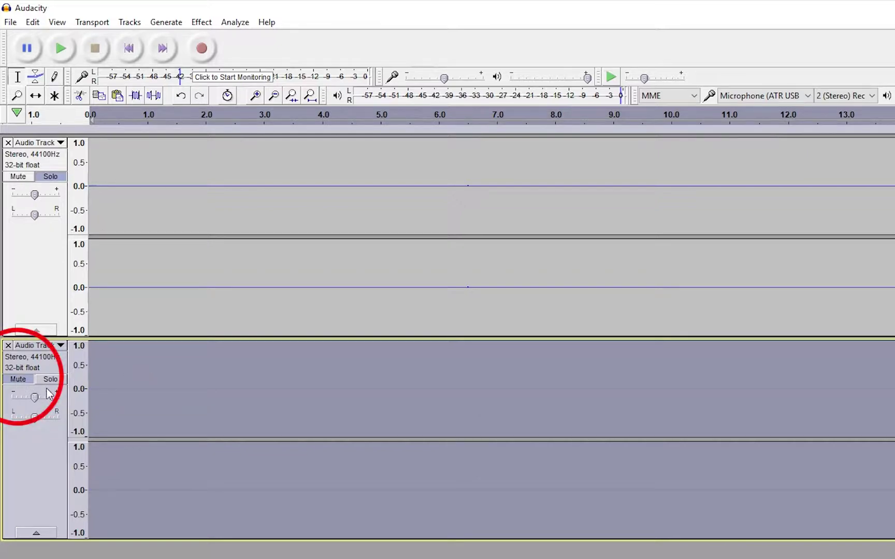
# Step: Rename the duplicate track to 'Backup' and collapse it
pyautogui.click(36, 346)
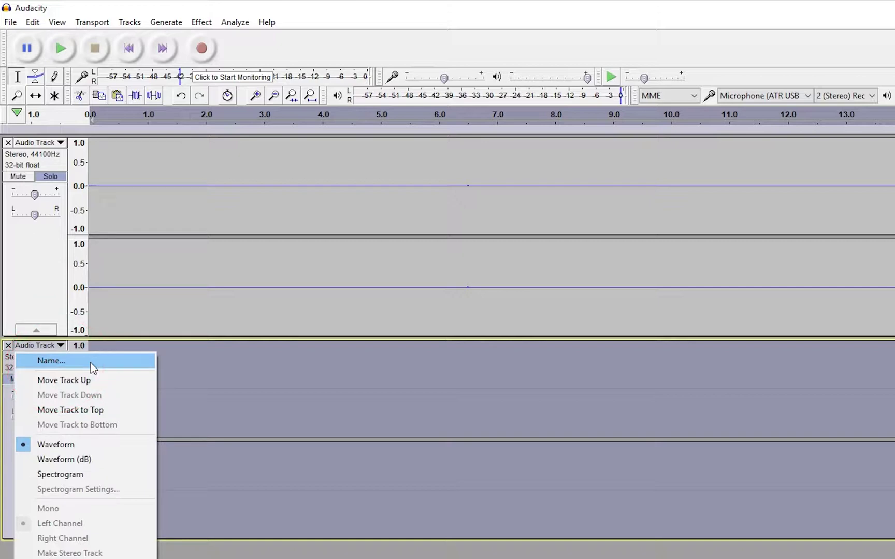
pyautogui.click(92, 362)
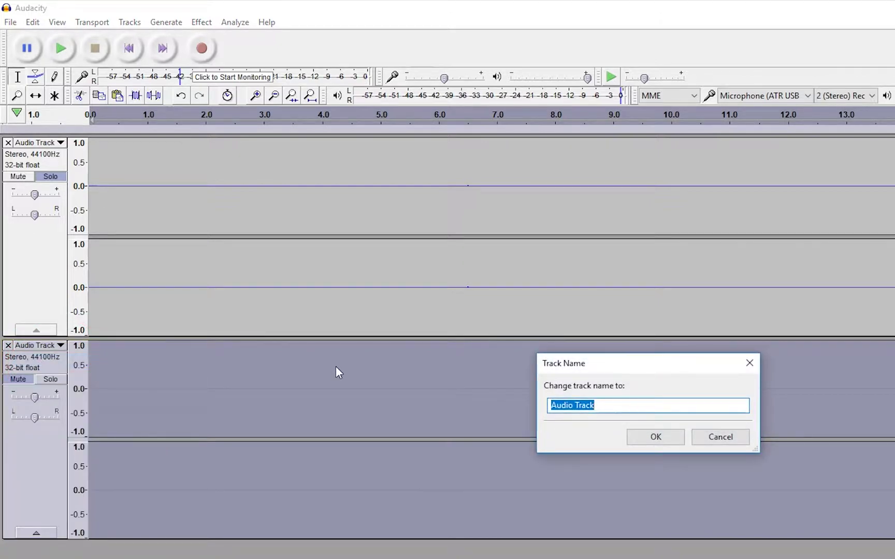
pyautogui.write('Backup')
pyautogui.press('Return')
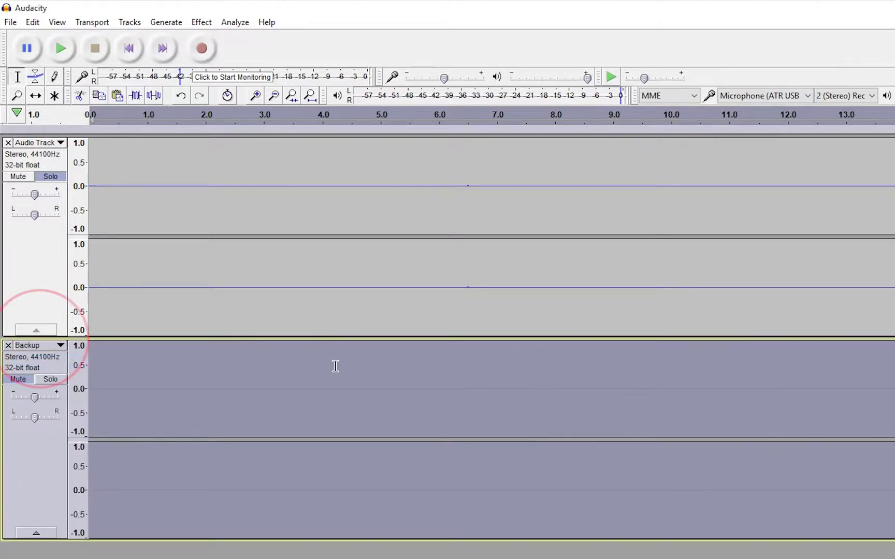
pyautogui.click(37, 533)
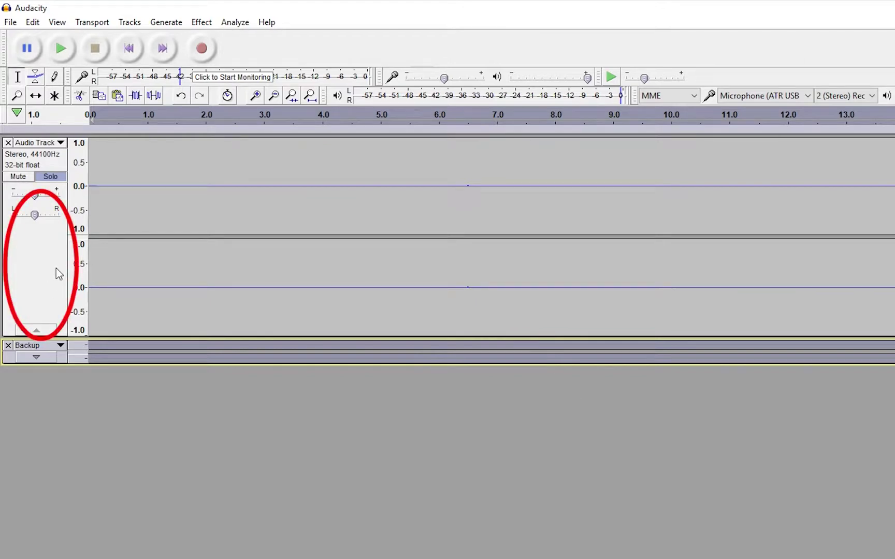
# Step: Apply Amplify at 41.714 dB to the whole original voice track
pyautogui.click(37, 262)
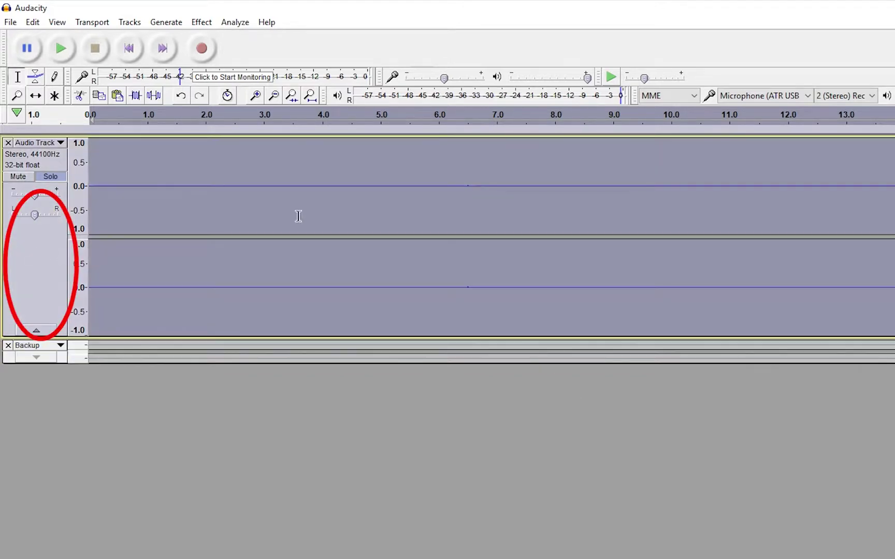
pyautogui.click(208, 23)
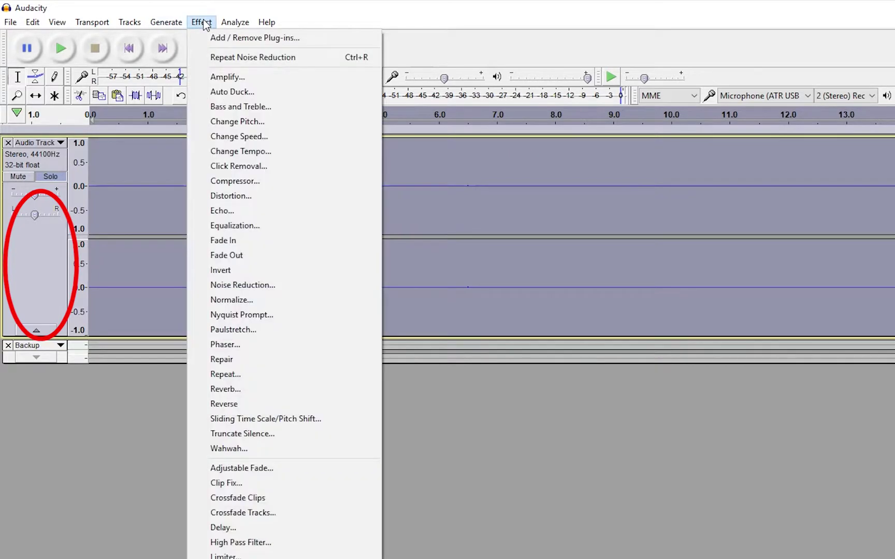
pyautogui.click(37, 267)
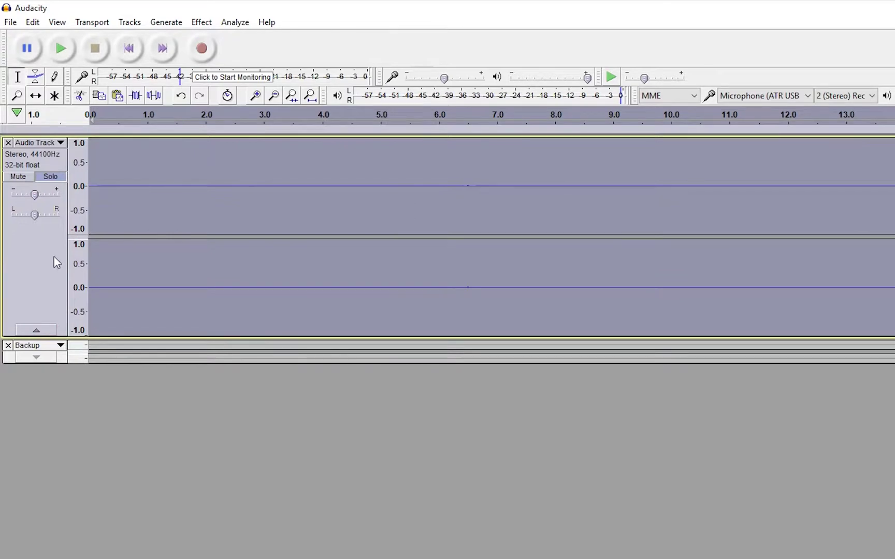
pyautogui.click(205, 23)
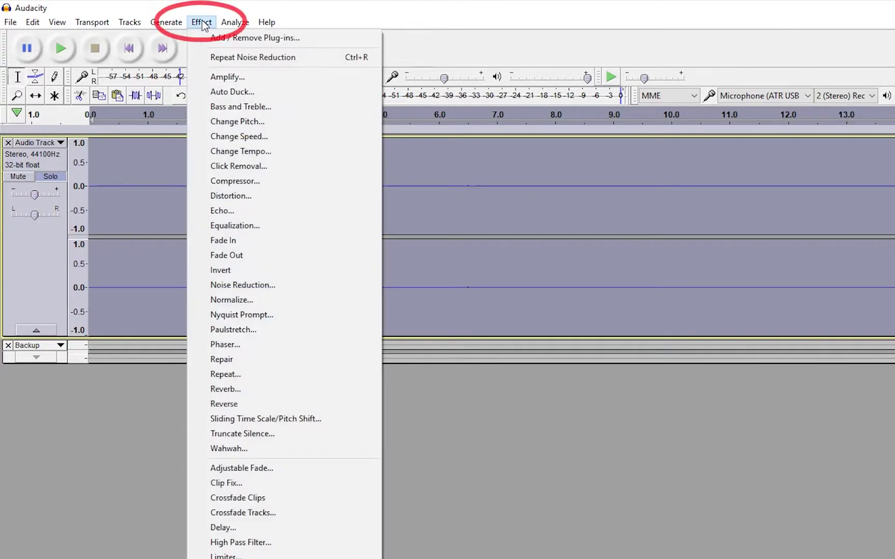
pyautogui.click(250, 79)
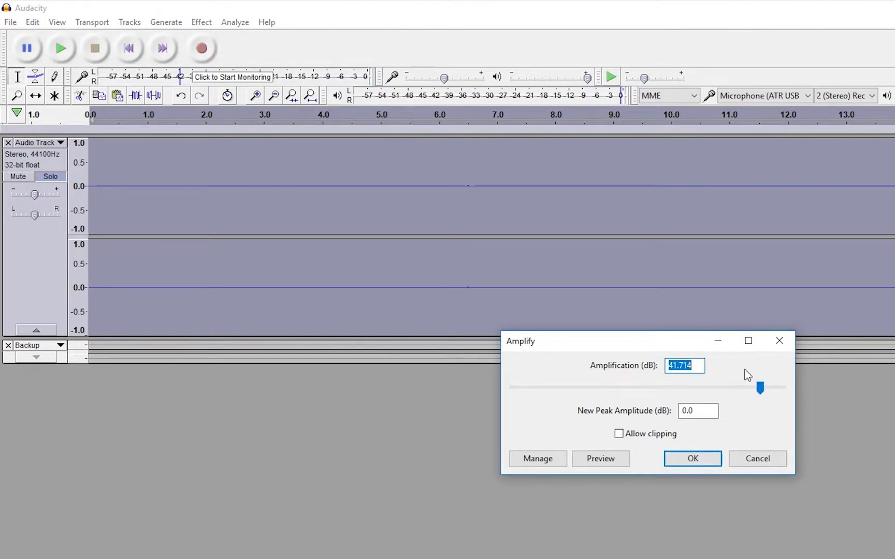
pyautogui.click(708, 458)
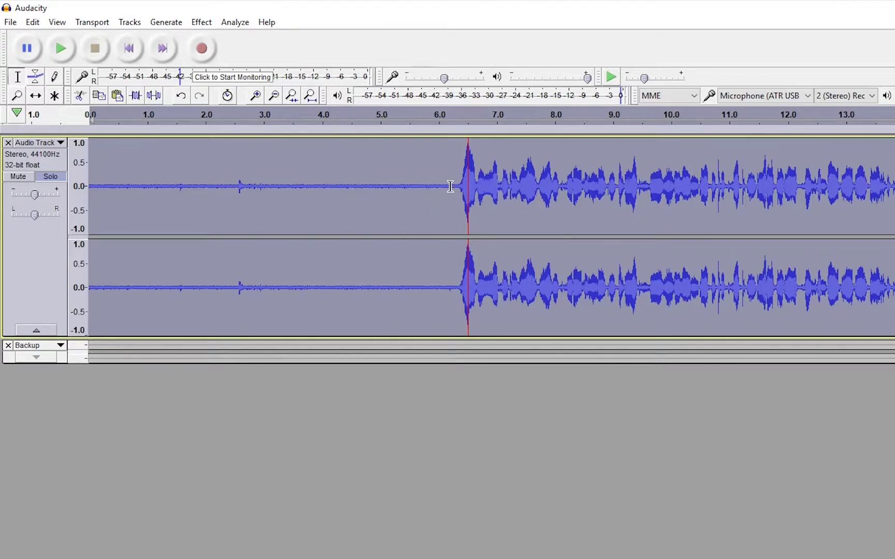
pyautogui.moveTo(450, 187); pyautogui.dragTo(47, 206)
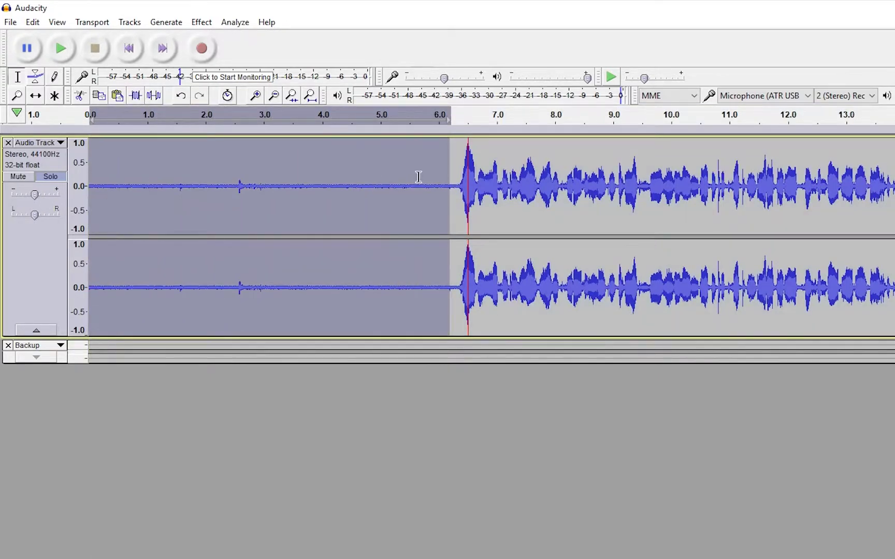
pyautogui.moveTo(745, 184); pyautogui.dragTo(894, 186)
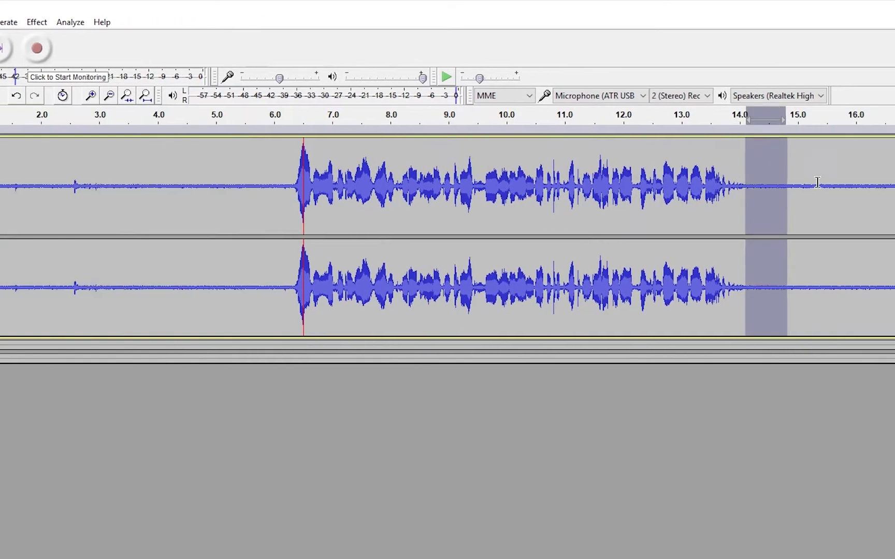
pyautogui.click(269, 186)
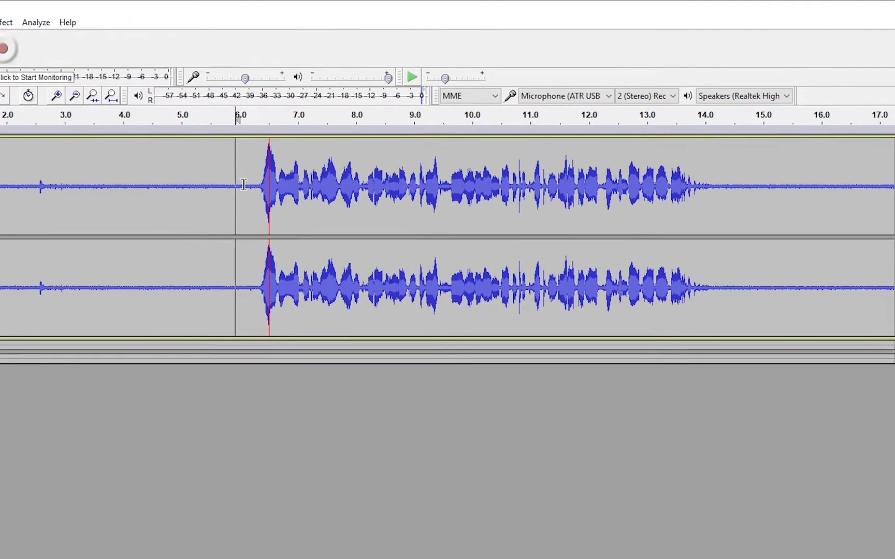
pyautogui.moveTo(223, 187); pyautogui.dragTo(0, 189)
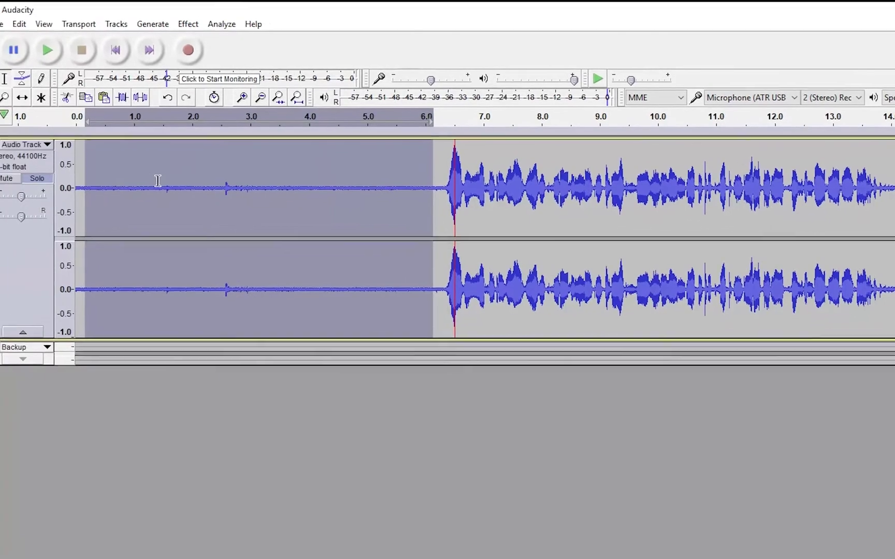
pyautogui.click(158, 180)
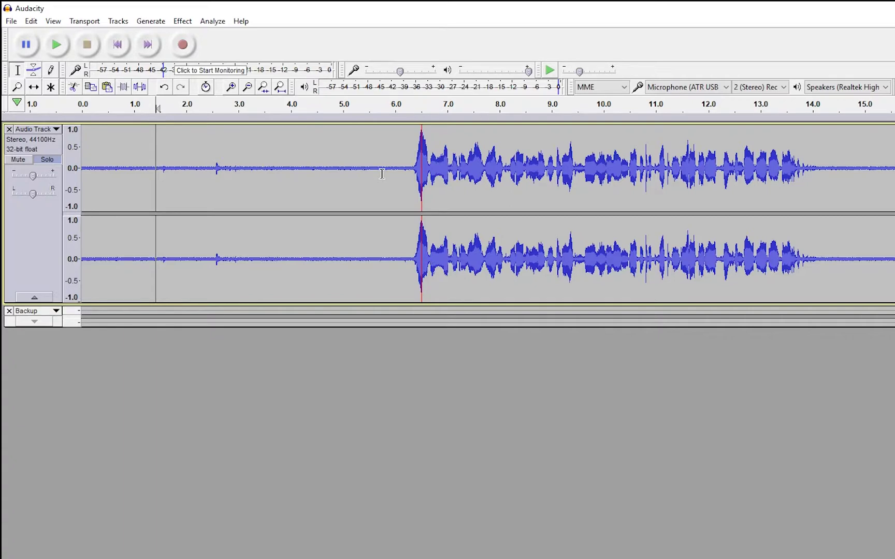
# Step: Select the silent lead-in (0 to about 6.3 s) and capture it as the noise profile
pyautogui.click(407, 167)
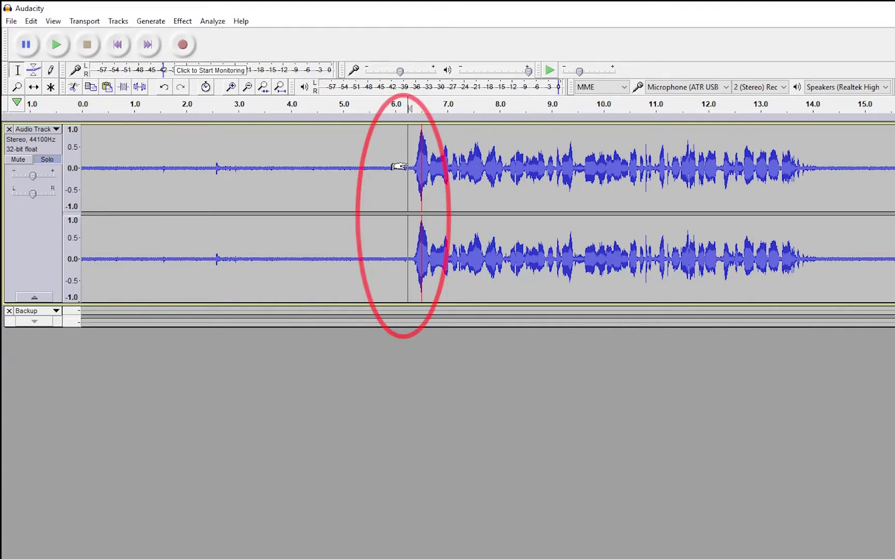
pyautogui.moveTo(412, 166); pyautogui.dragTo(405, 167)
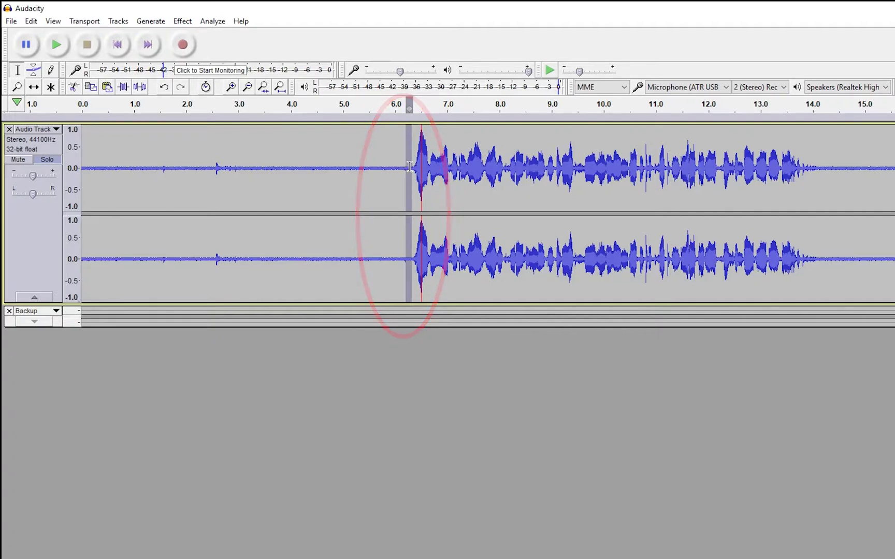
pyautogui.moveTo(410, 167); pyautogui.dragTo(41, 170)
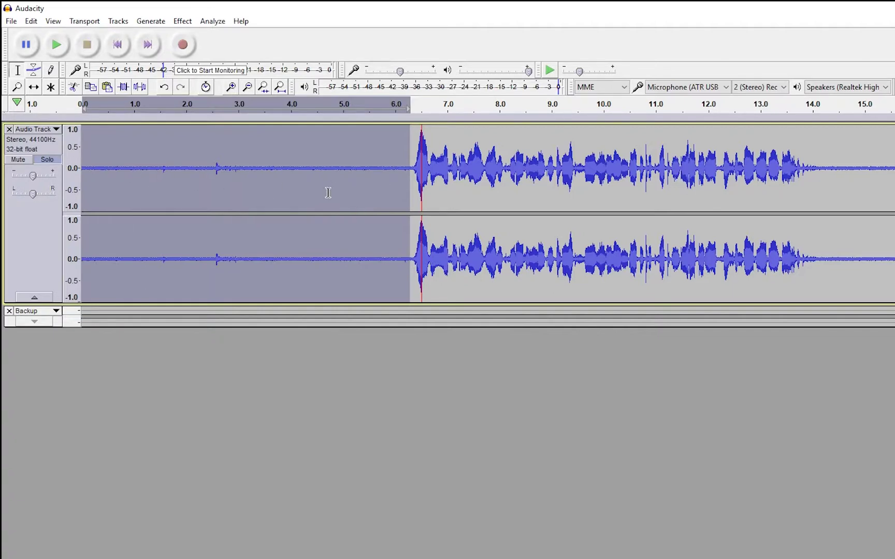
pyautogui.click(189, 22)
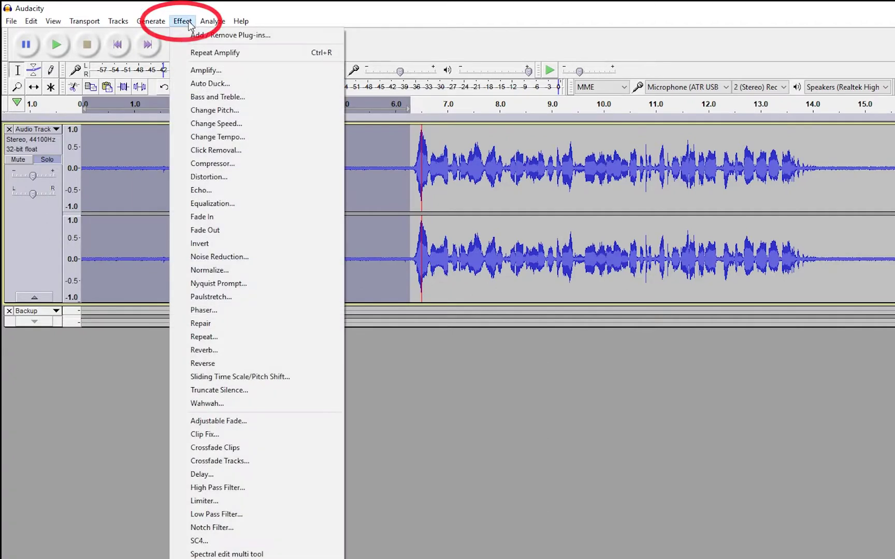
pyautogui.click(247, 264)
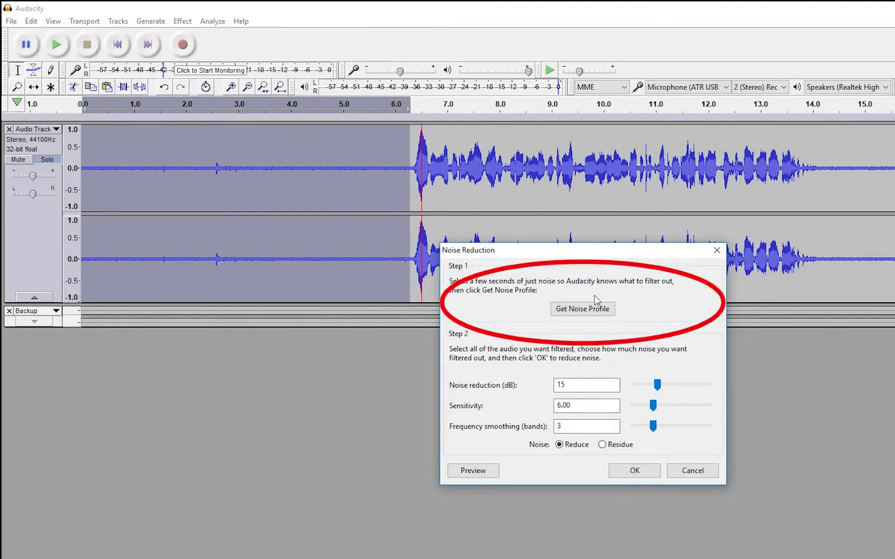
pyautogui.click(605, 311)
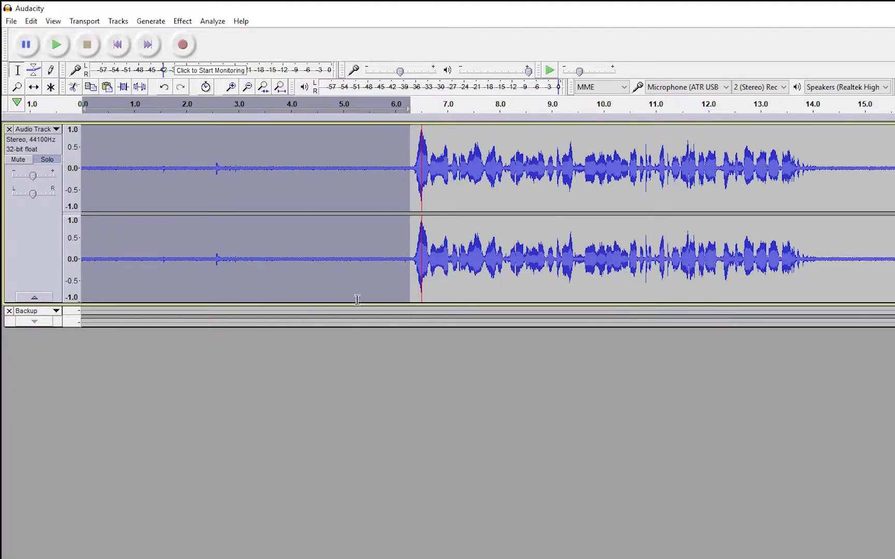
pyautogui.click(40, 238)
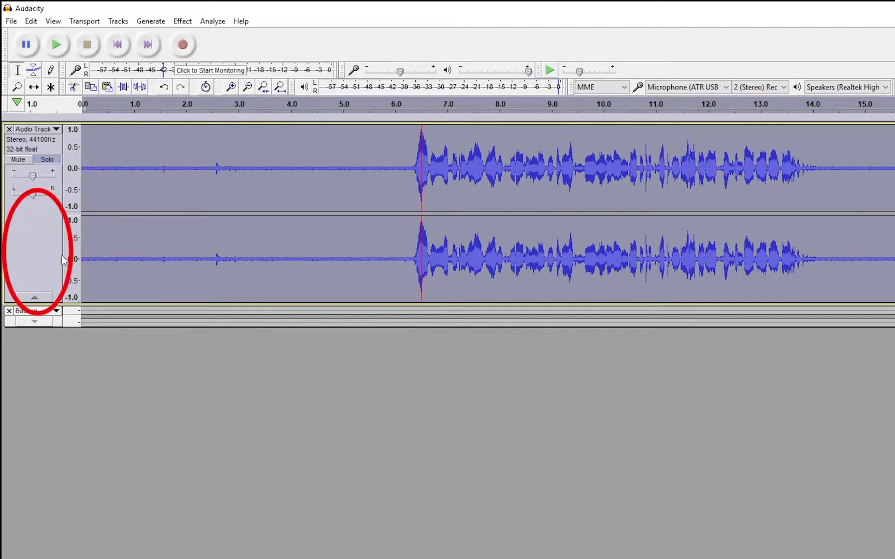
# Step: Apply Noise Reduction with a 12 dB reduction amount to the whole voice track
pyautogui.click(190, 22)
pyautogui.click(263, 257)
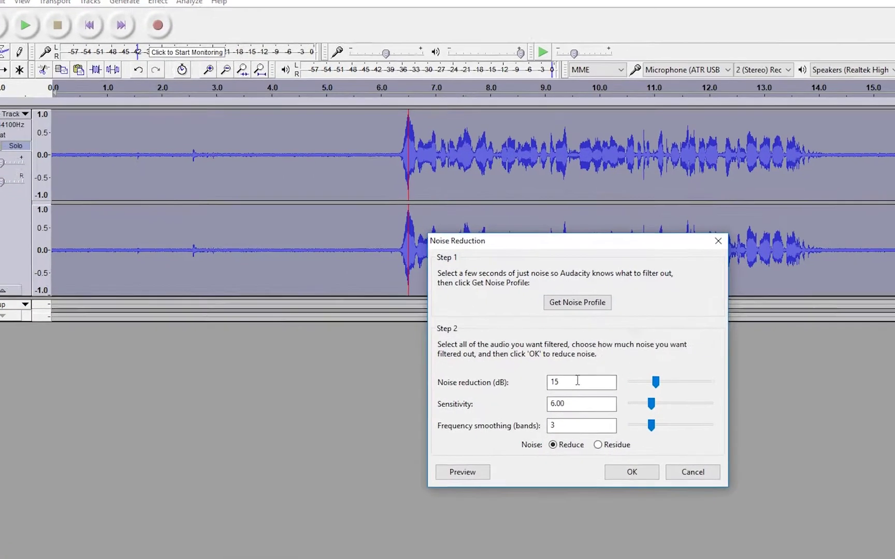
pyautogui.doubleClick(578, 382)
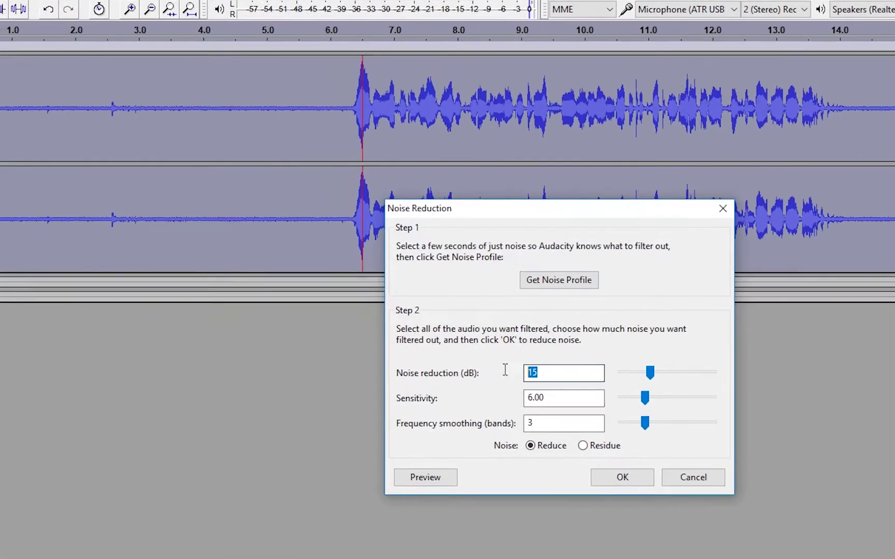
pyautogui.write('12')
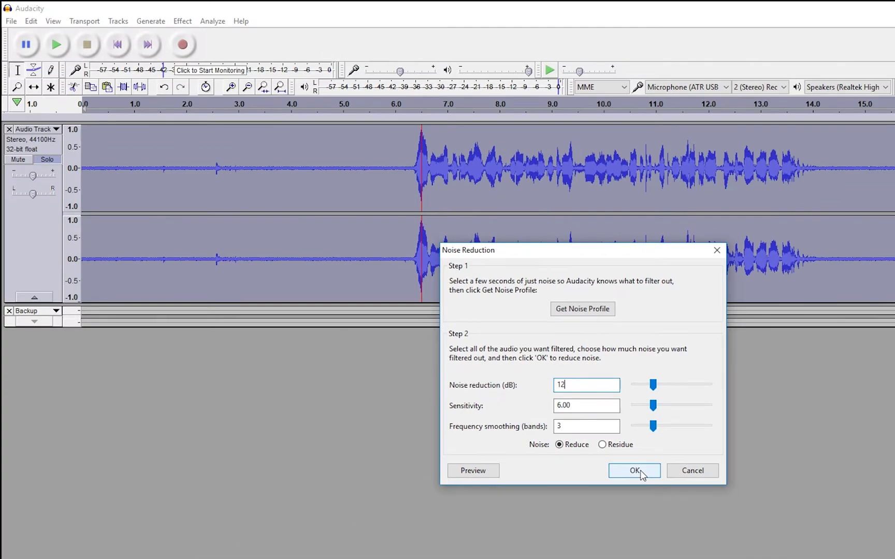
pyautogui.click(590, 502)
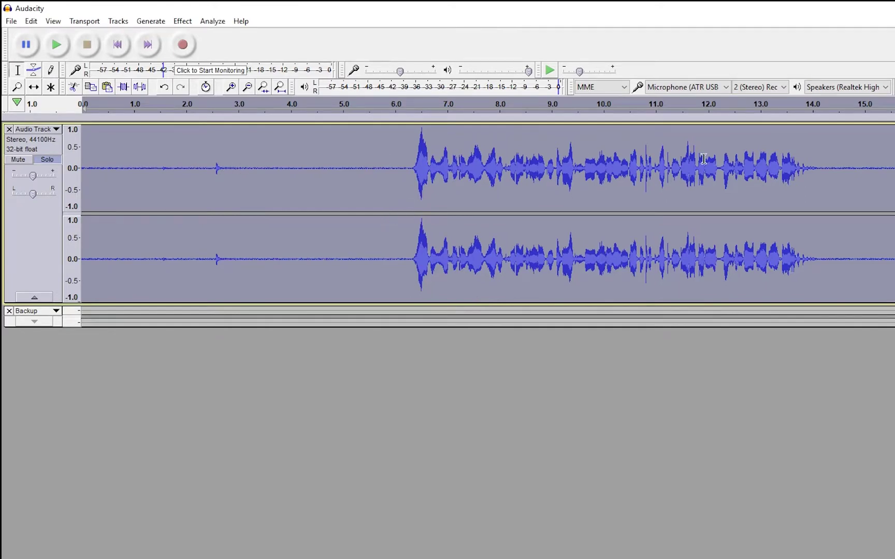
pyautogui.click(403, 166)
pyautogui.moveTo(404, 166); pyautogui.dragTo(81, 167)
pyautogui.moveTo(833, 170); pyautogui.dragTo(894, 169)
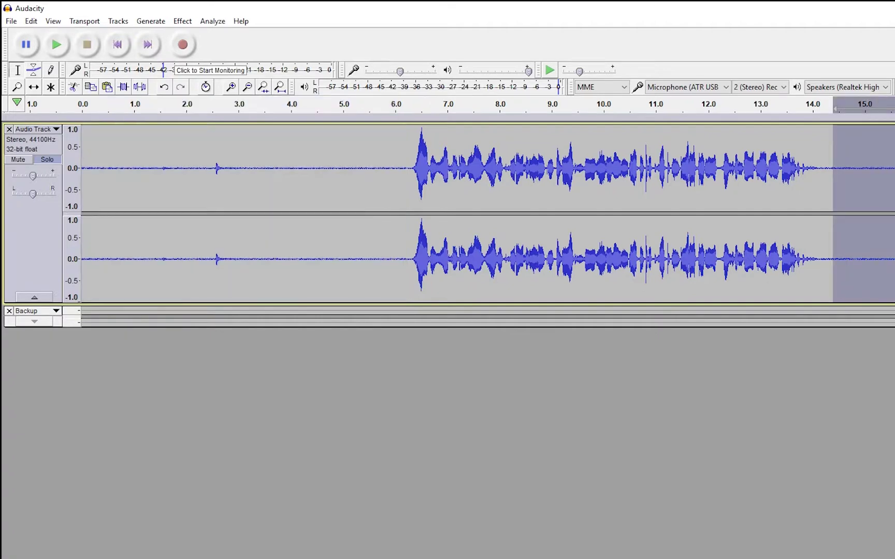
pyautogui.click(393, 166)
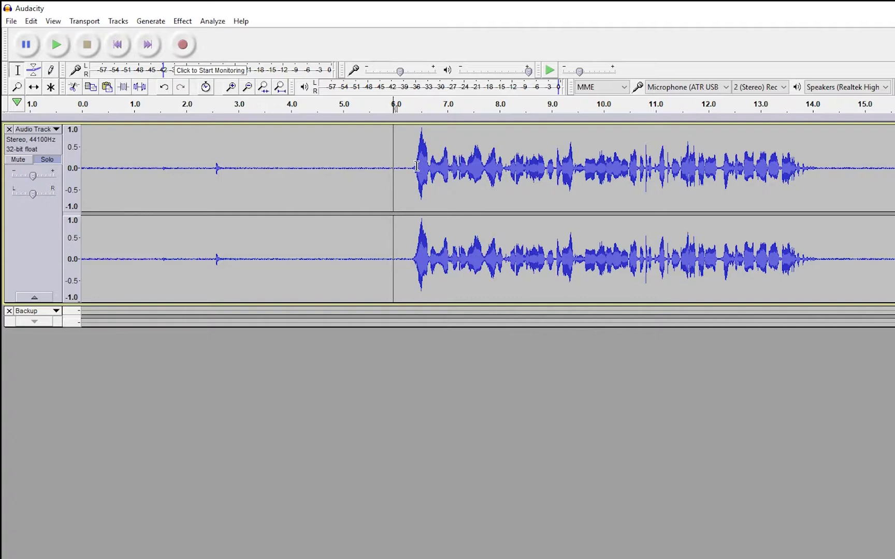
pyautogui.click(412, 167)
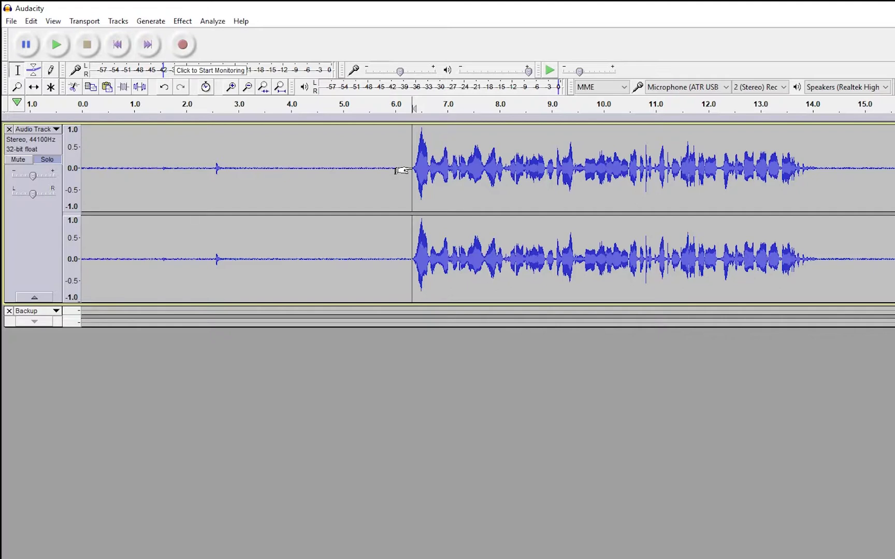
pyautogui.moveTo(404, 170); pyautogui.dragTo(222, 170)
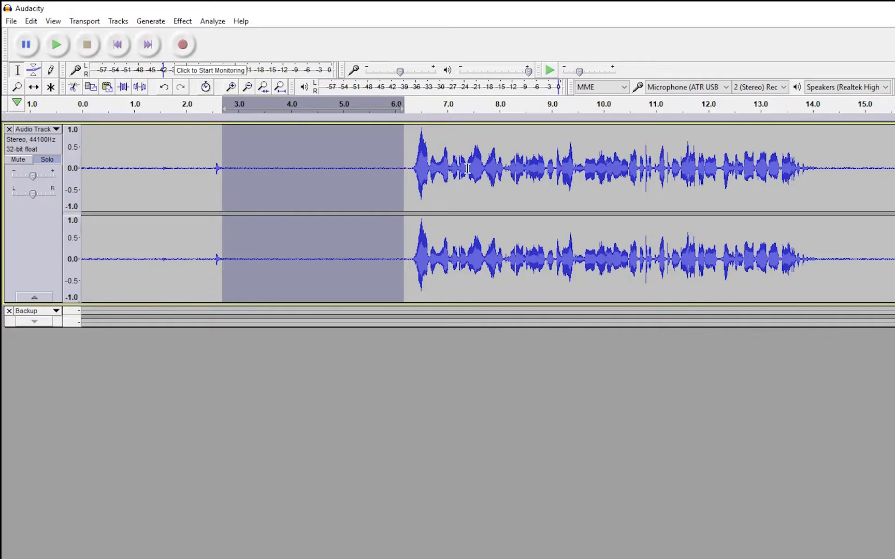
pyautogui.click(415, 166)
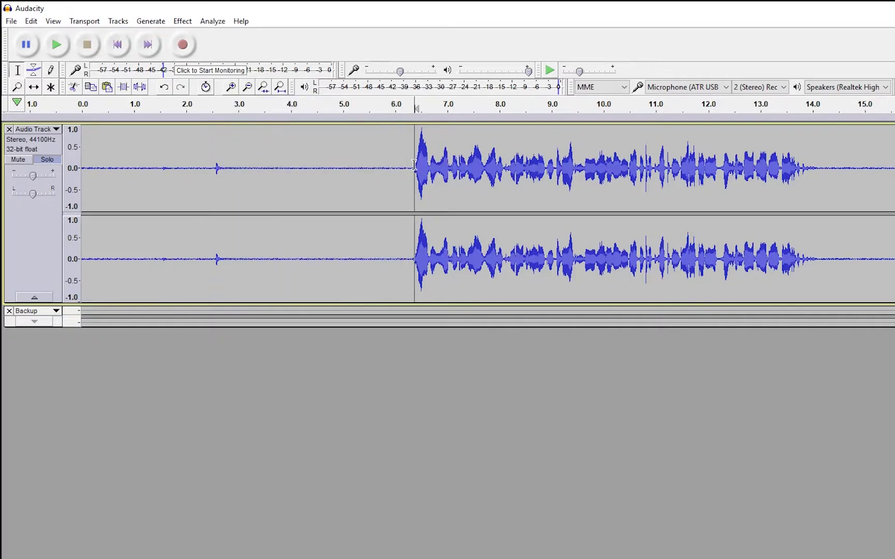
pyautogui.moveTo(414, 166); pyautogui.dragTo(131, 165)
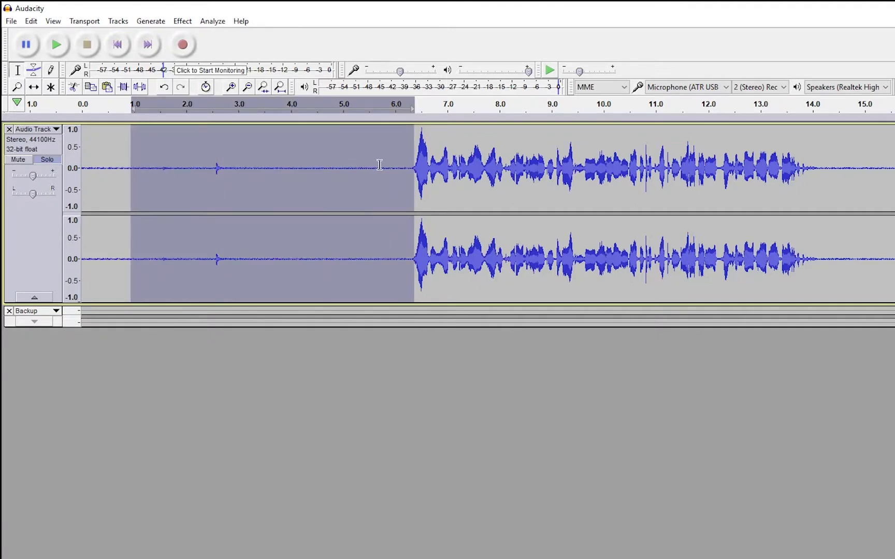
pyautogui.moveTo(379, 165); pyautogui.dragTo(287, 167)
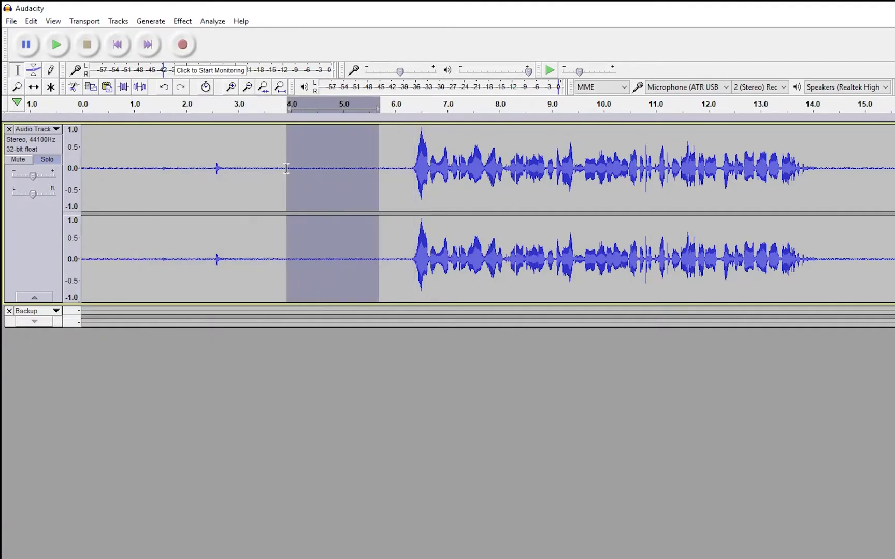
pyautogui.click(385, 163)
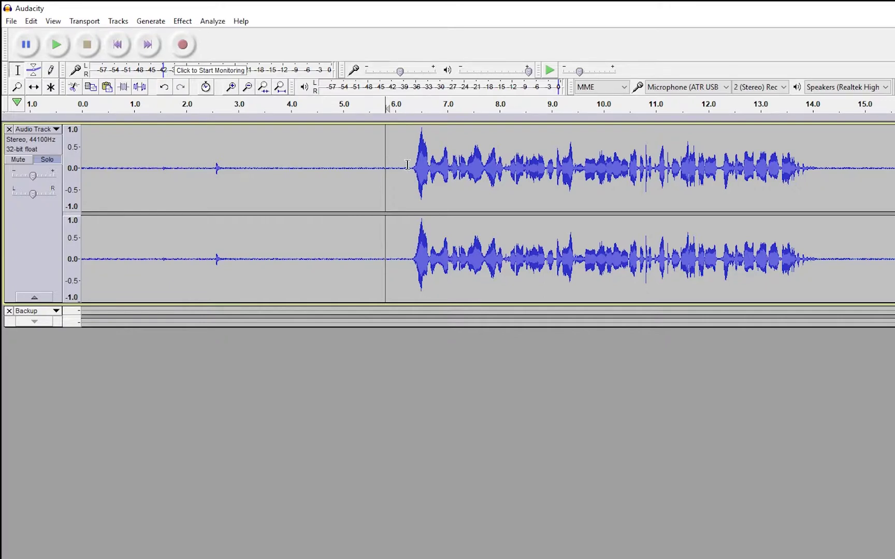
pyautogui.moveTo(393, 165); pyautogui.dragTo(183, 174)
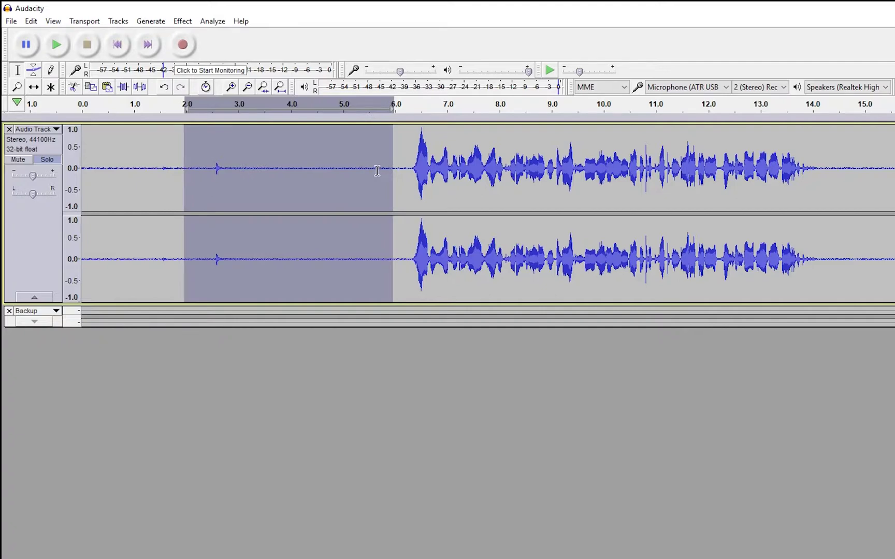
pyautogui.click(401, 171)
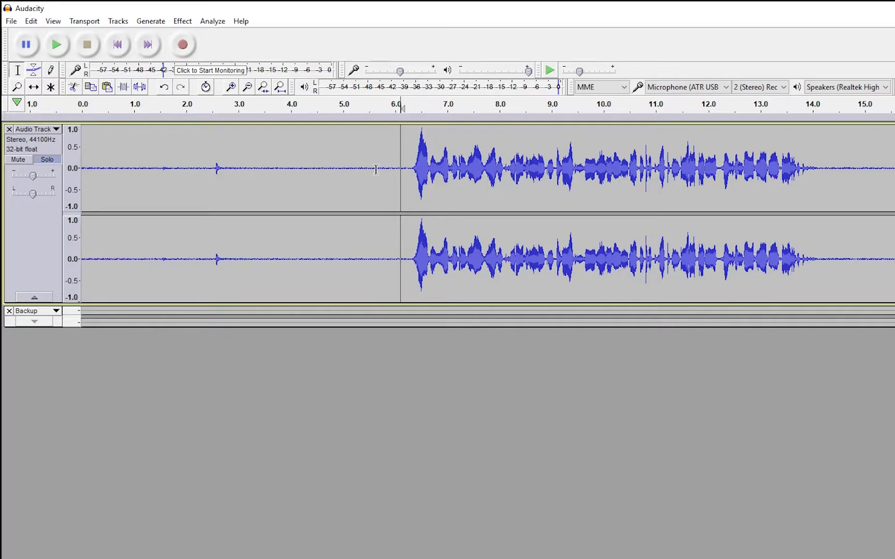
# Step: Amplify the entire voice track to a new peak amplitude of -4 dB
pyautogui.click(185, 23)
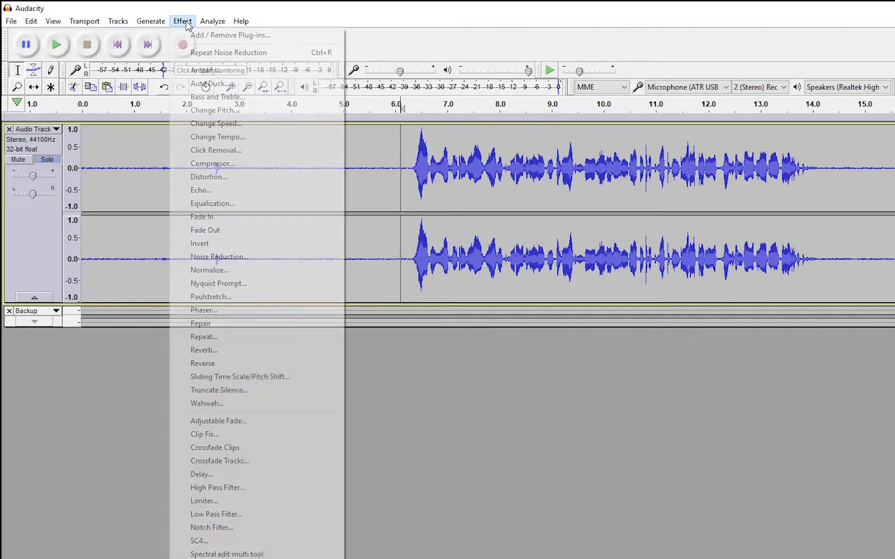
pyautogui.click(119, 183)
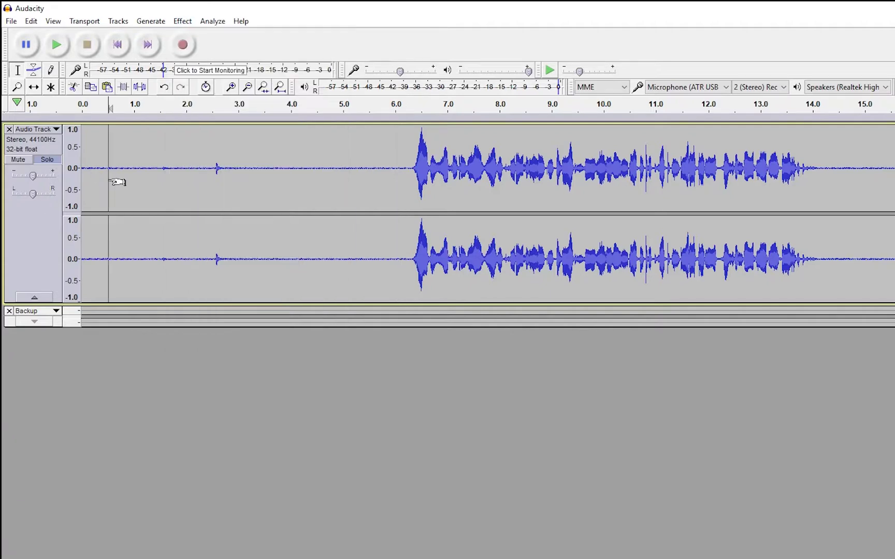
pyautogui.click(29, 238)
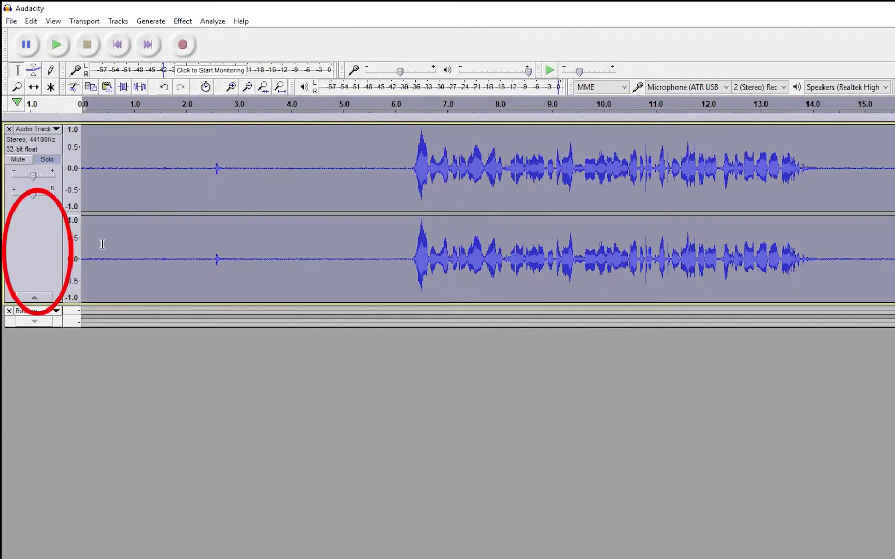
pyautogui.click(183, 22)
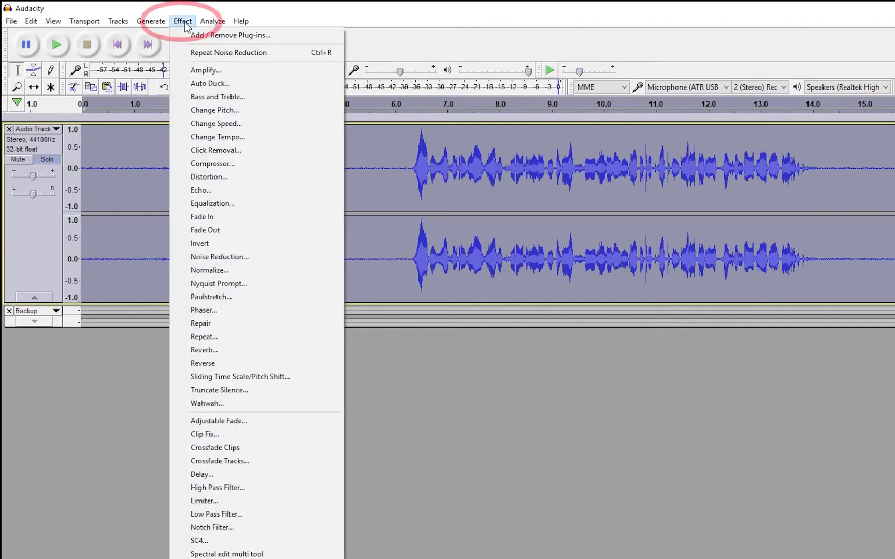
pyautogui.click(240, 71)
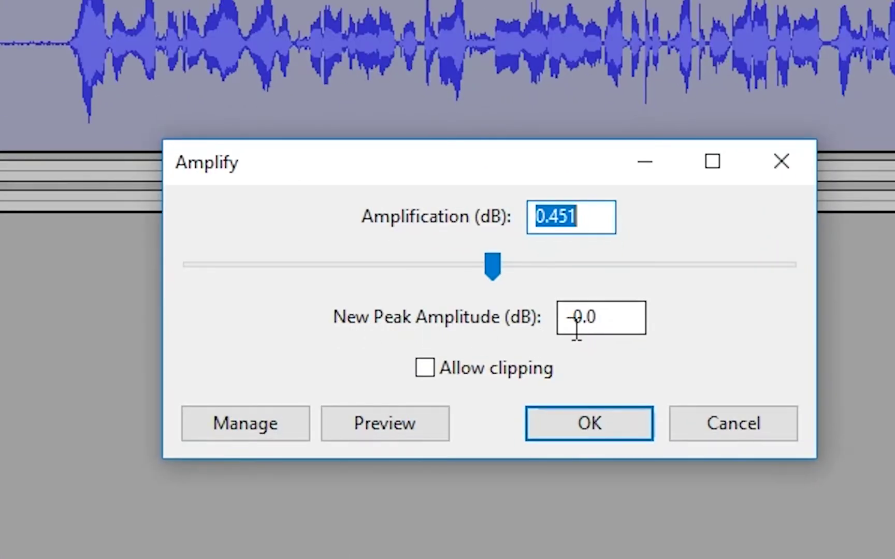
pyautogui.moveTo(631, 322); pyautogui.dragTo(424, 311)
pyautogui.write('-4')
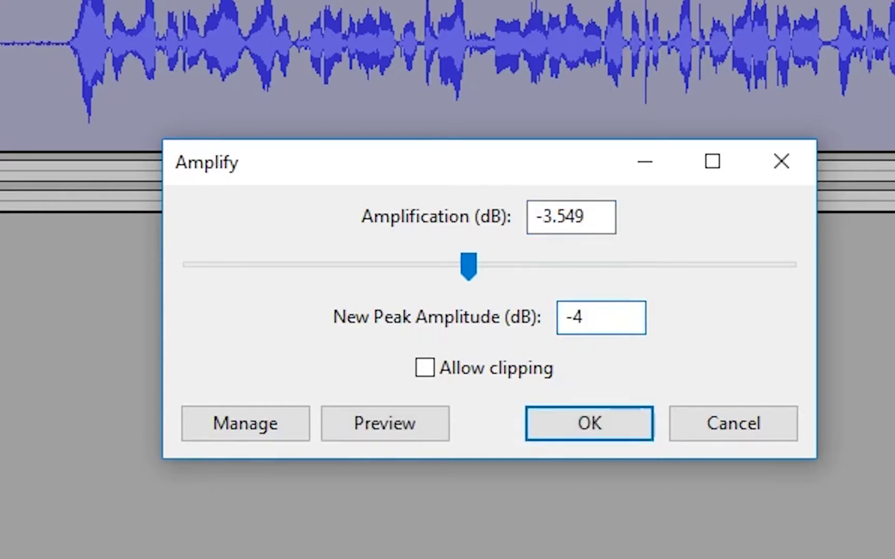
pyautogui.press('Return')
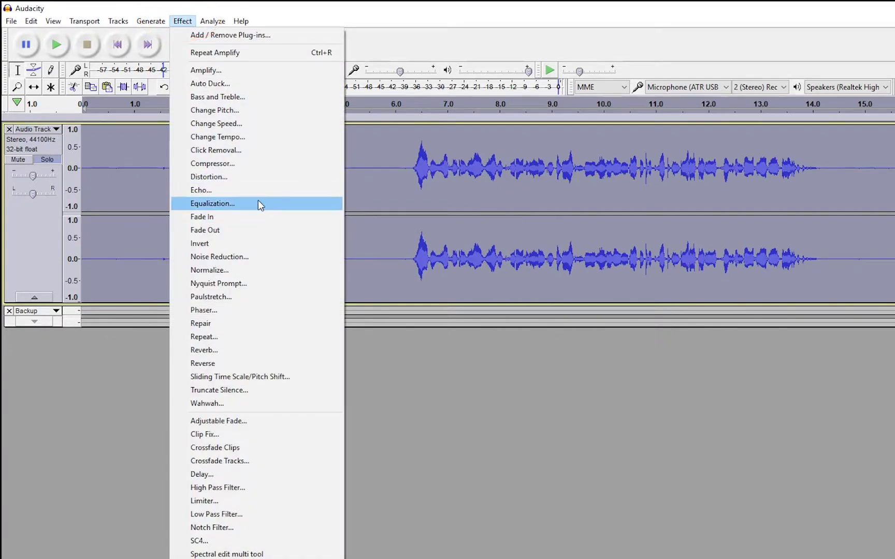
# Step: In Equalization, compare the Bass Boost and Treble Boost curves, settling on Bass Boost
pyautogui.click(258, 203)
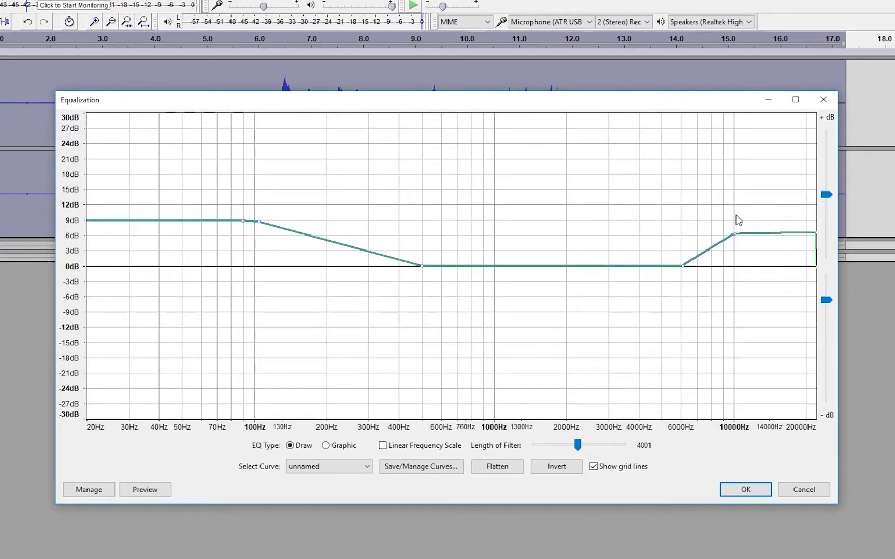
pyautogui.click(326, 467)
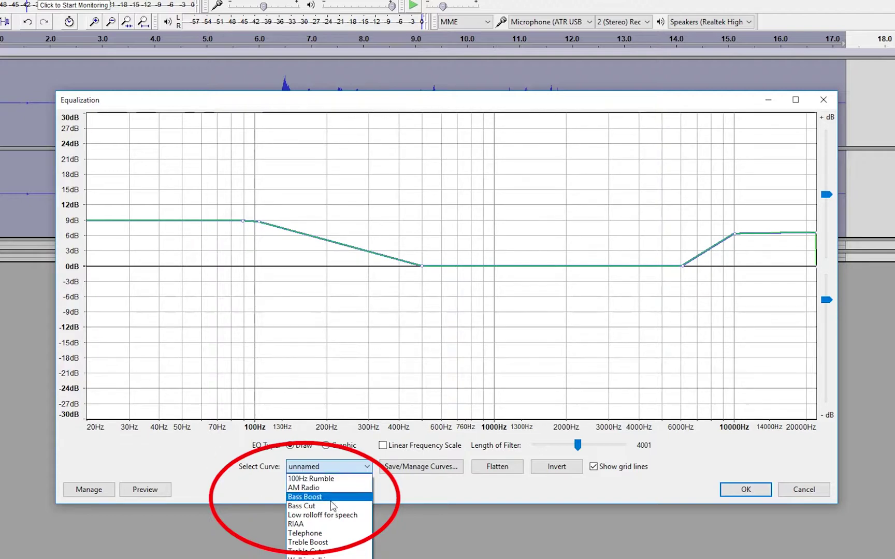
pyautogui.click(331, 497)
pyautogui.click(363, 467)
pyautogui.click(347, 542)
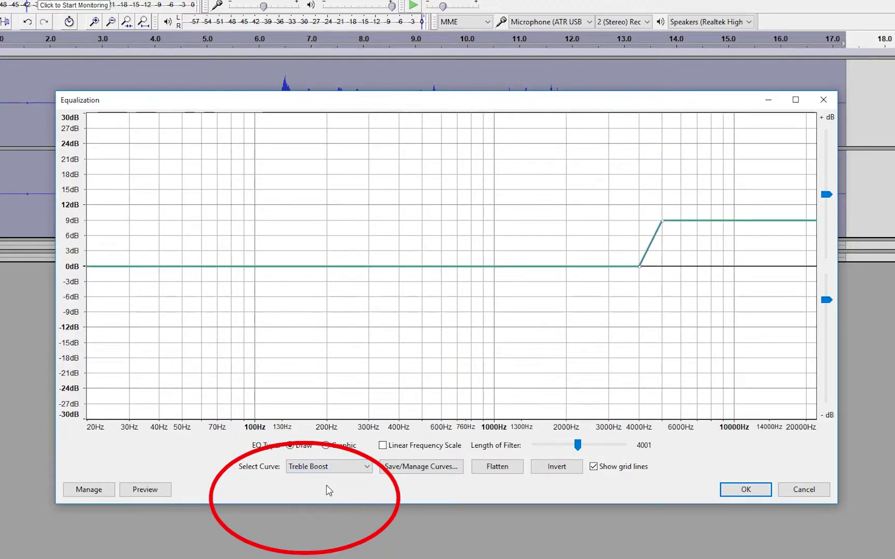
pyautogui.click(331, 467)
pyautogui.click(351, 494)
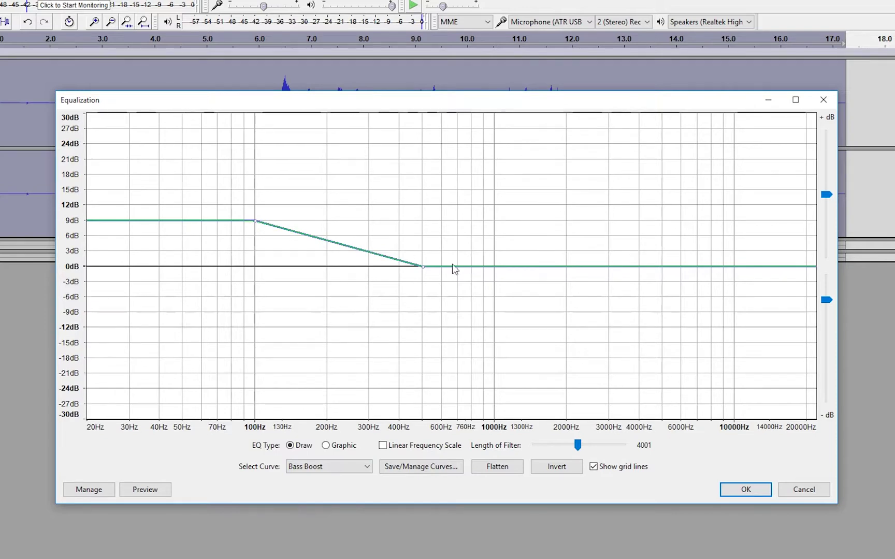
# Step: Check the curve in Graphic and Draw views, reselect Bass Boost, and apply it
pyautogui.click(341, 447)
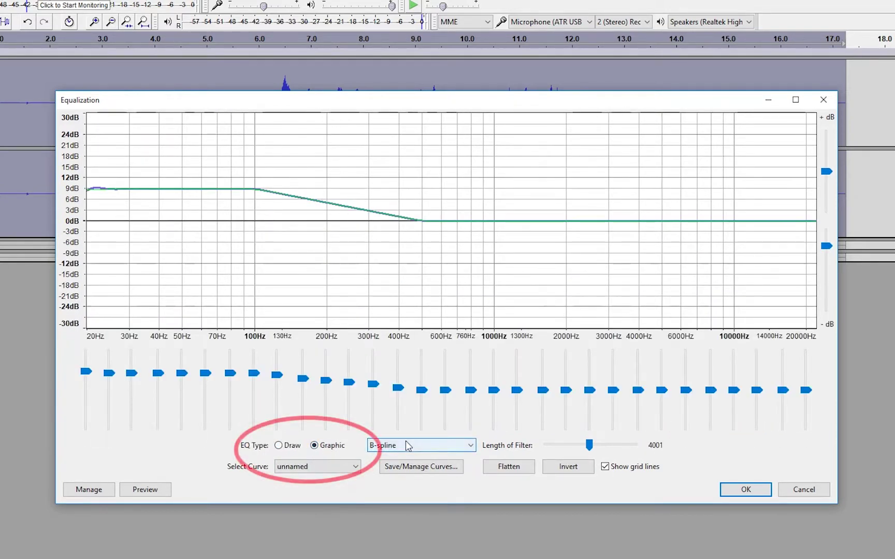
pyautogui.click(280, 446)
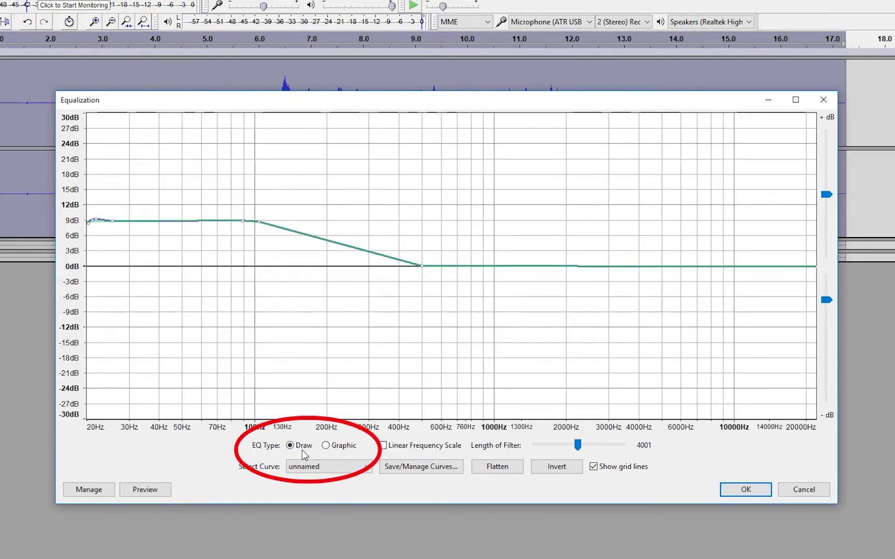
pyautogui.click(344, 448)
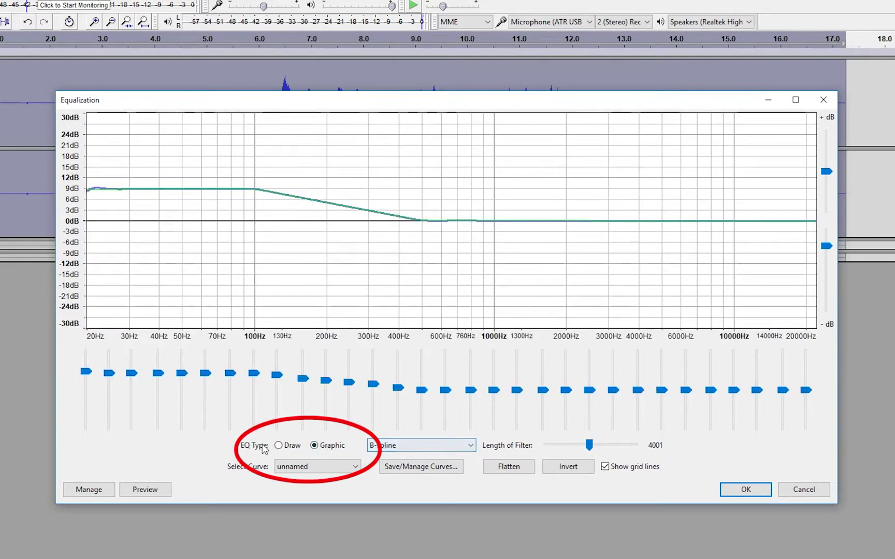
pyautogui.click(288, 449)
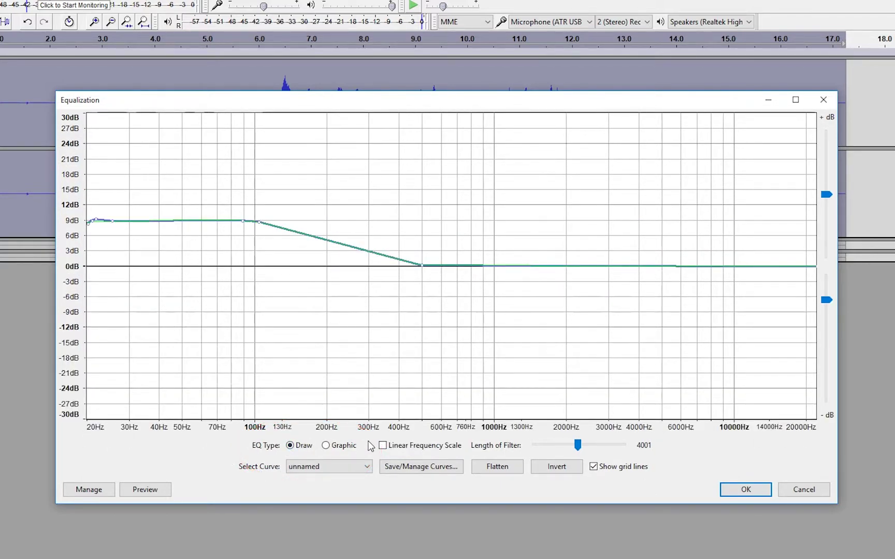
pyautogui.click(346, 466)
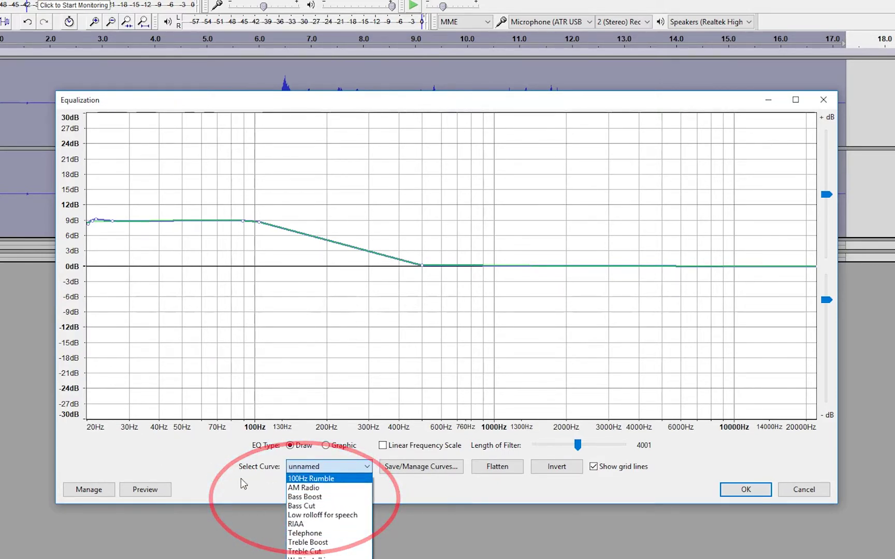
pyautogui.click(311, 497)
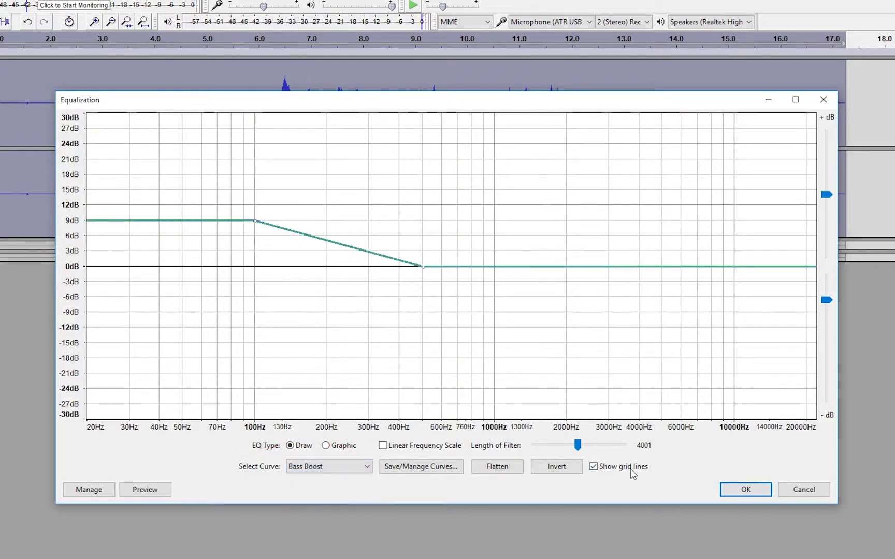
pyautogui.click(760, 489)
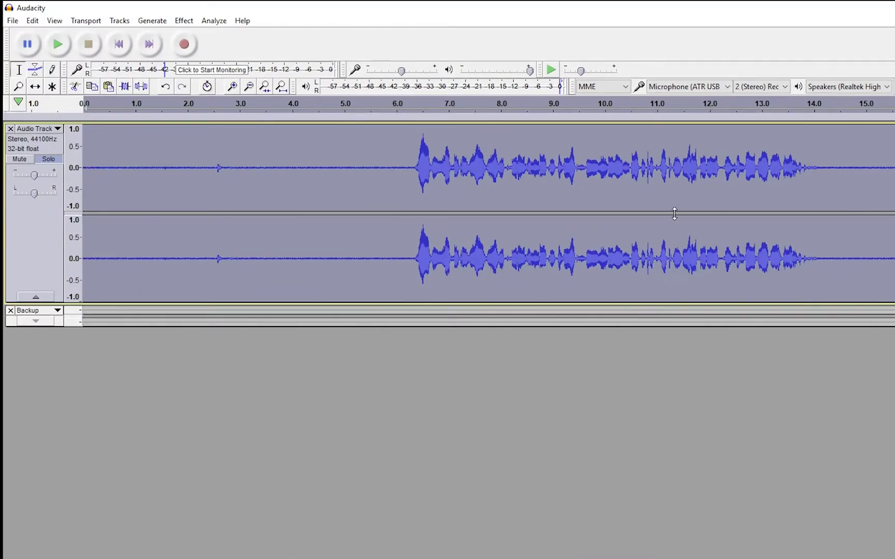
# Step: Apply the Treble Boost curve (+9 dB above about 4000 Hz), checking it in Graphic and Draw views
pyautogui.click(184, 21)
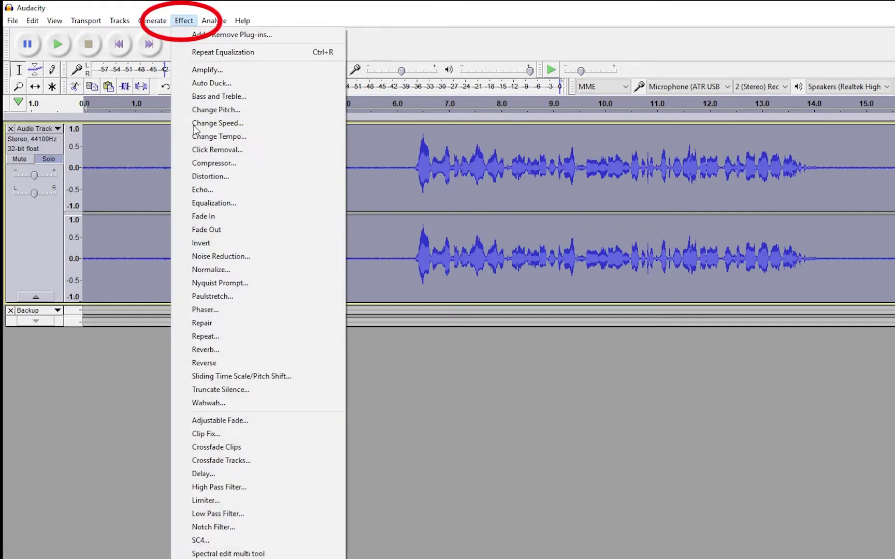
pyautogui.click(212, 203)
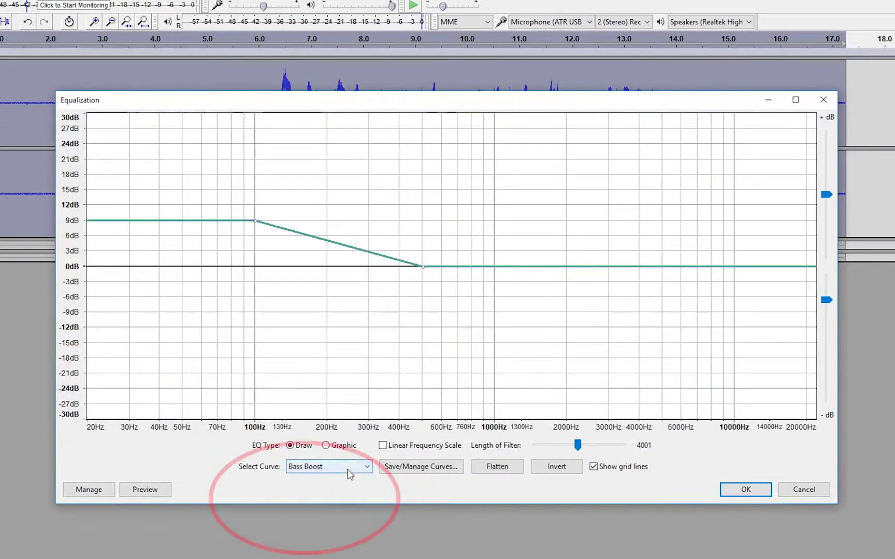
pyautogui.click(349, 467)
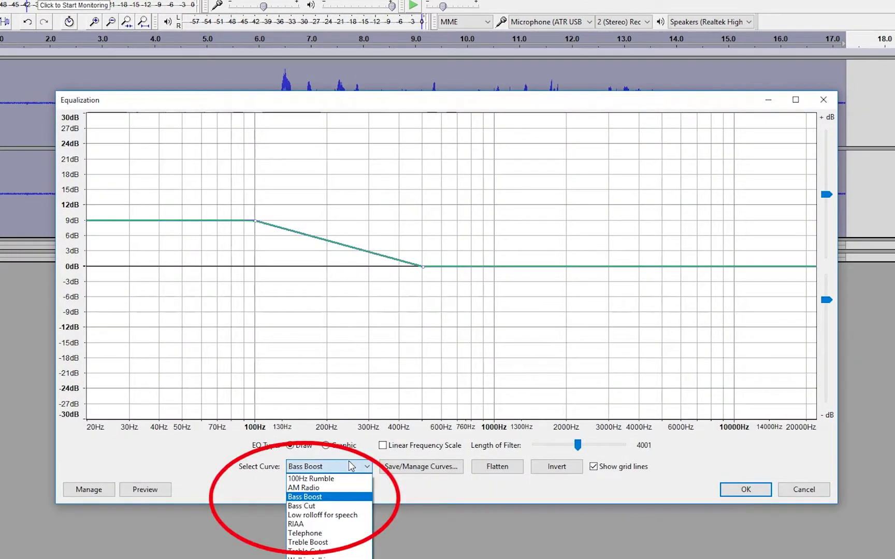
pyautogui.click(328, 542)
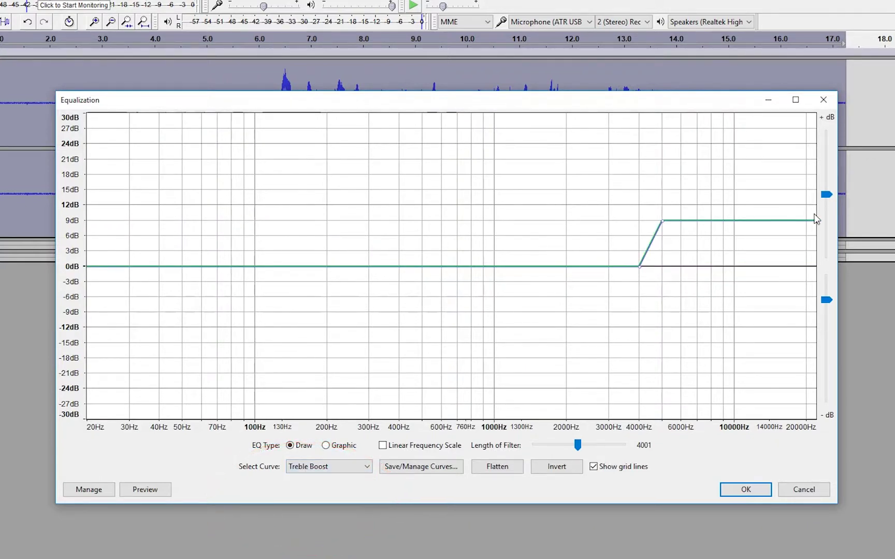
pyautogui.click(342, 446)
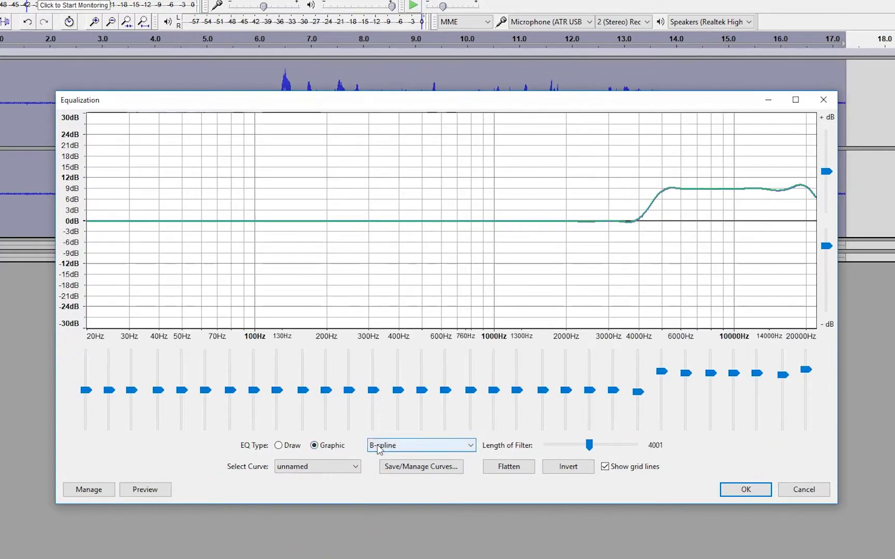
pyautogui.click(287, 447)
pyautogui.click(343, 469)
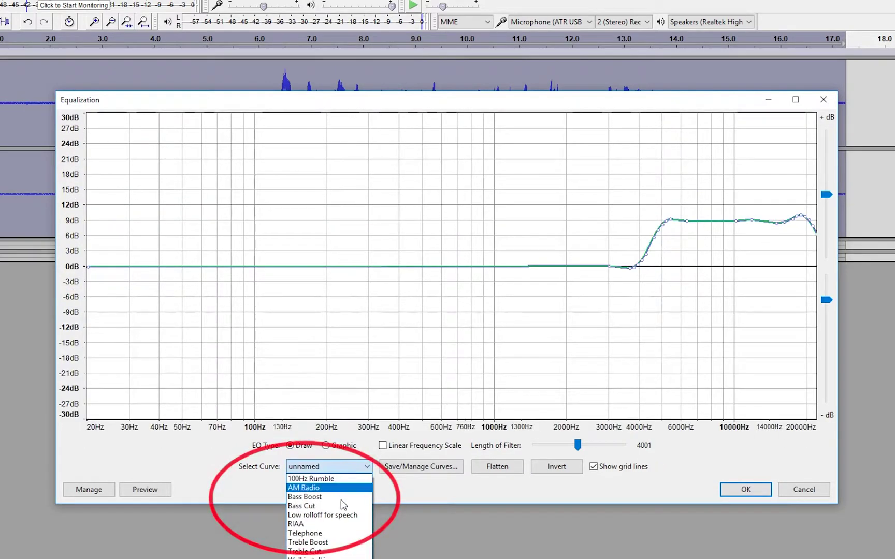
pyautogui.click(331, 543)
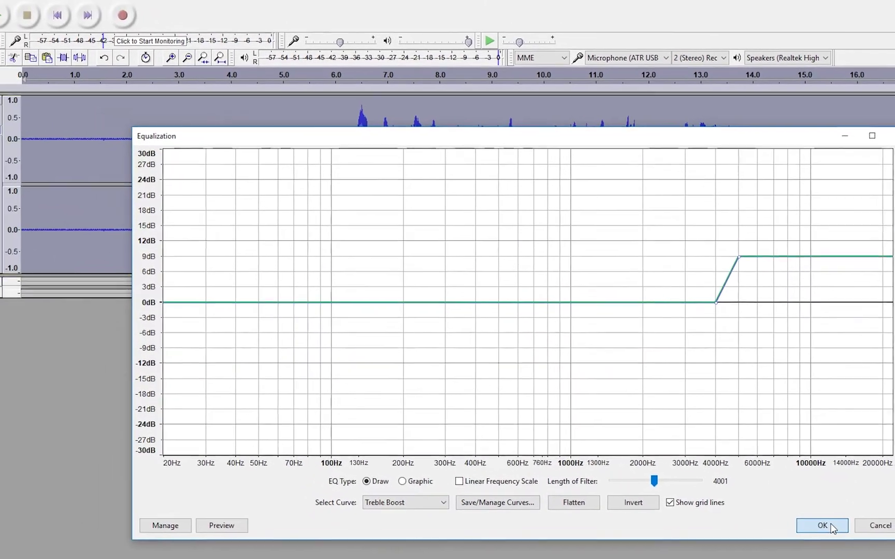
pyautogui.click(831, 528)
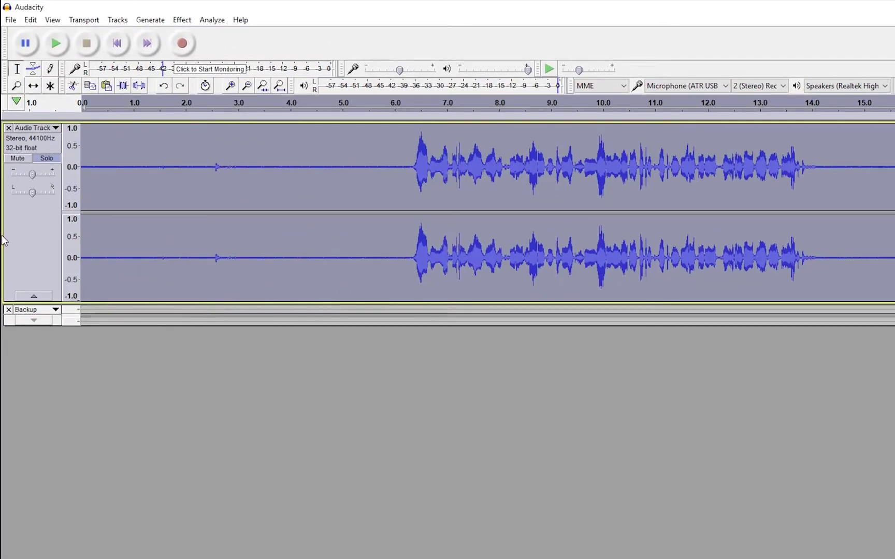
# Step: Load the Compressor's Defaults preset (-12 dB threshold, 2:1 ratio) and apply it
pyautogui.click(182, 21)
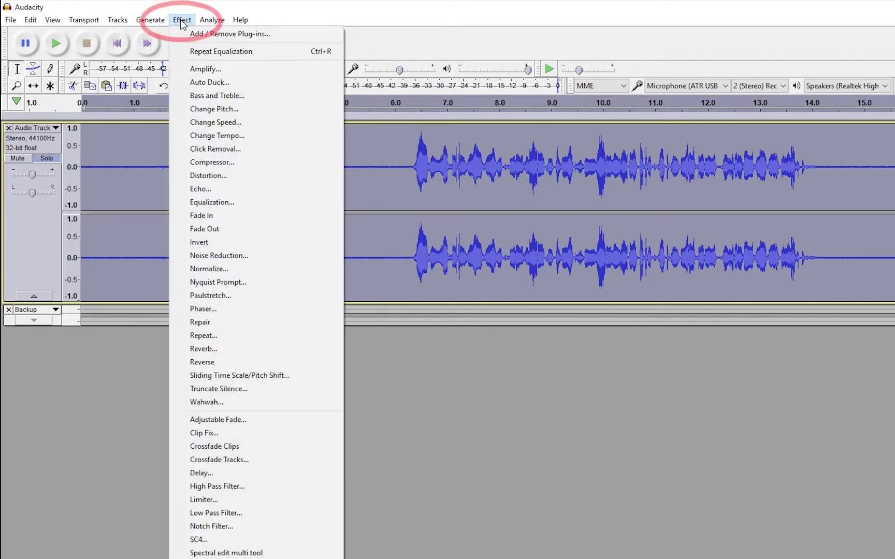
pyautogui.click(250, 163)
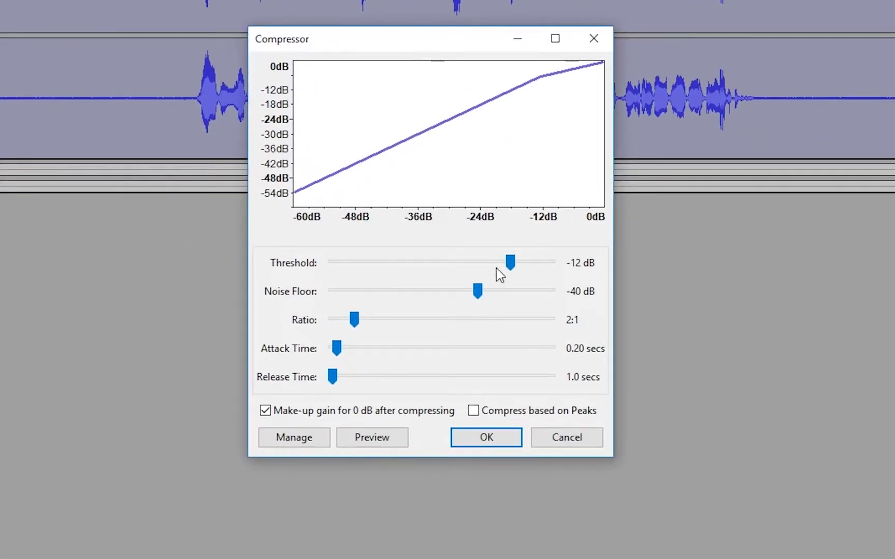
pyautogui.click(301, 438)
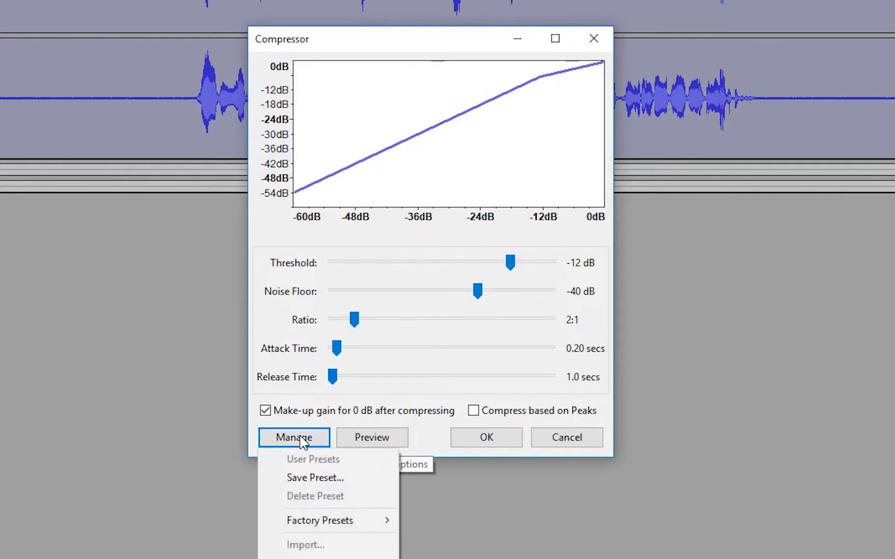
pyautogui.moveTo(346, 521)
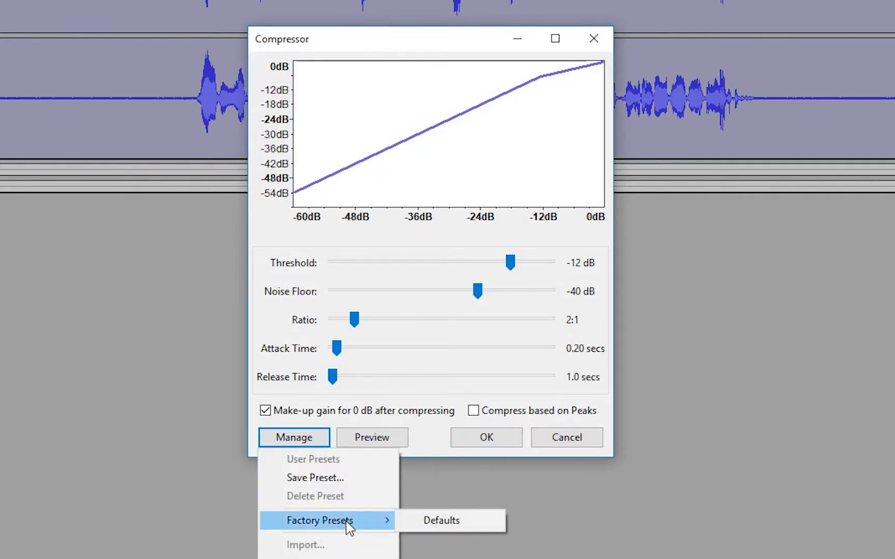
pyautogui.click(470, 524)
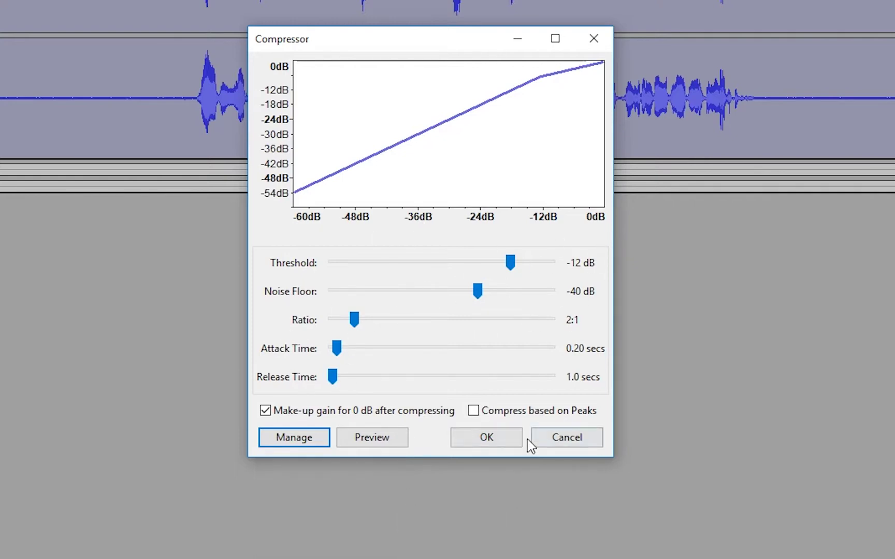
pyautogui.click(508, 439)
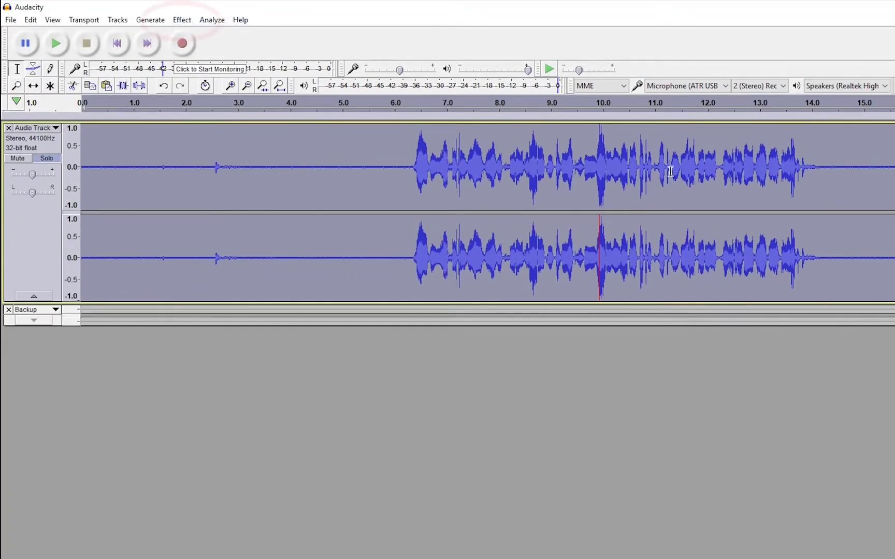
# Step: Apply a Soft Limit limiter at -4.00 dB with 10 ms hold and no make-up gain
pyautogui.click(182, 20)
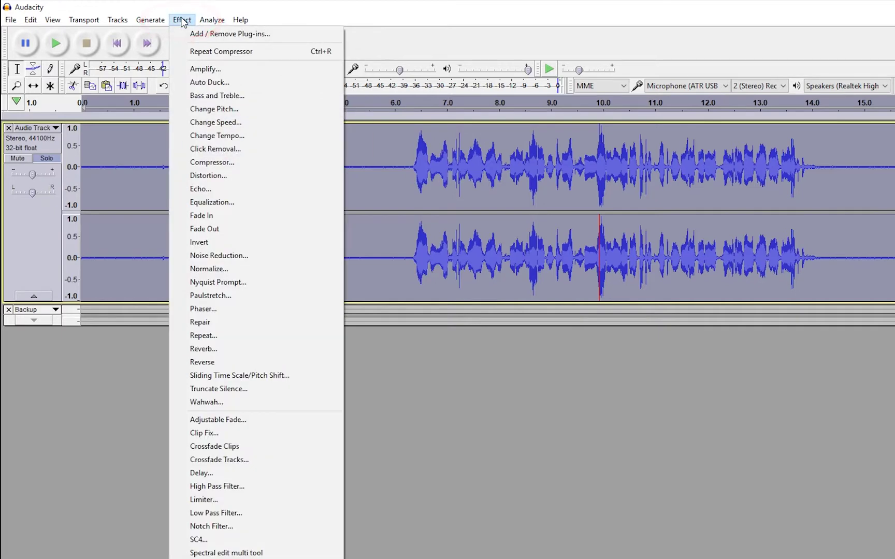
pyautogui.click(236, 501)
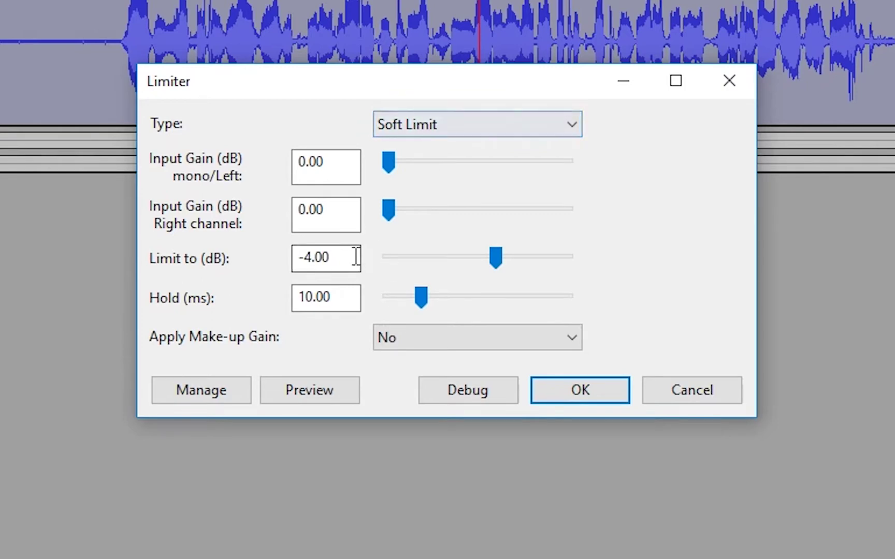
pyautogui.moveTo(316, 257); pyautogui.dragTo(299, 255)
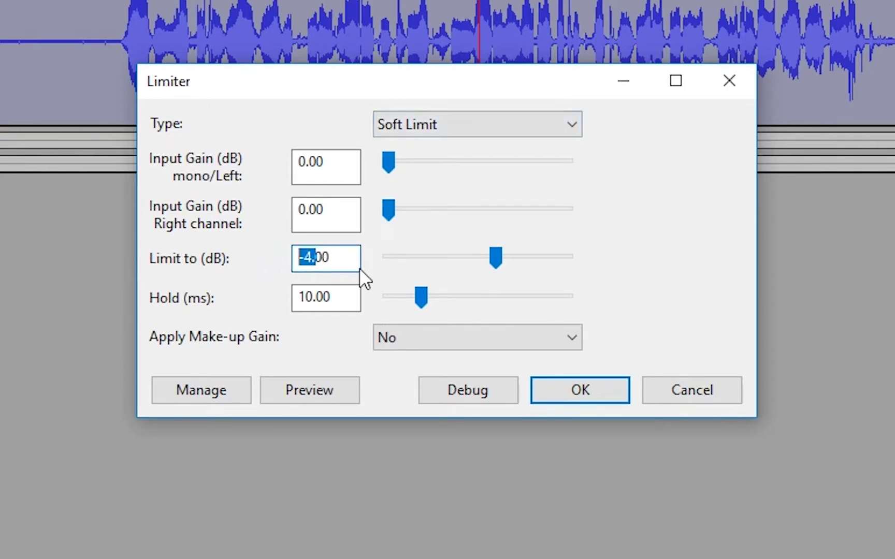
pyautogui.click(345, 256)
pyautogui.moveTo(349, 297); pyautogui.dragTo(187, 293)
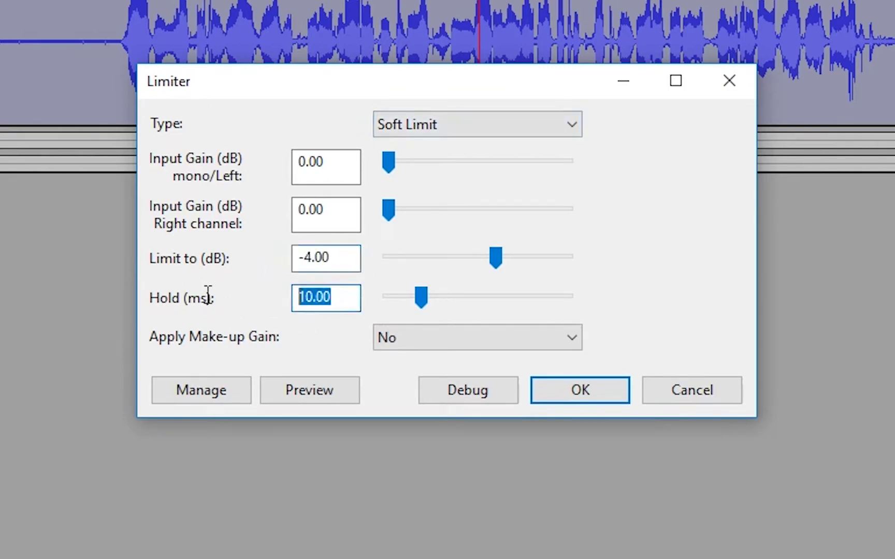
pyautogui.click(343, 298)
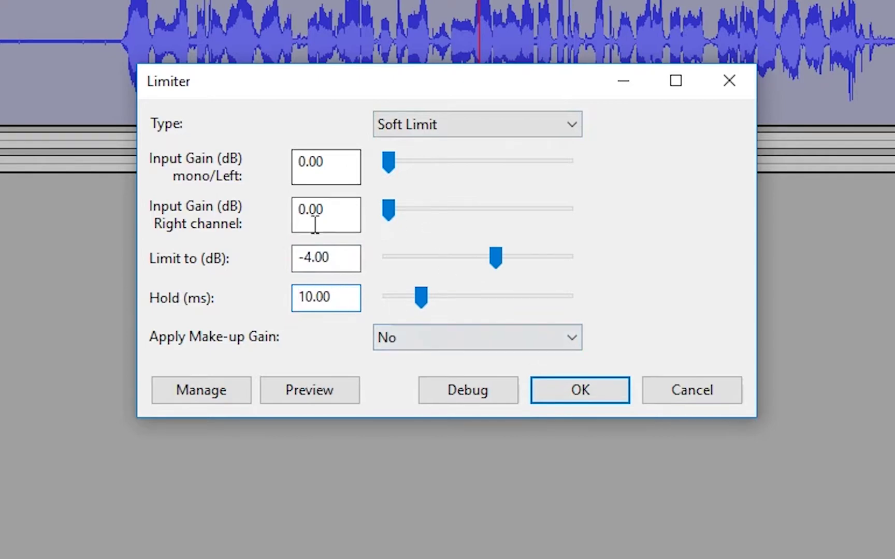
pyautogui.moveTo(344, 258); pyautogui.dragTo(214, 258)
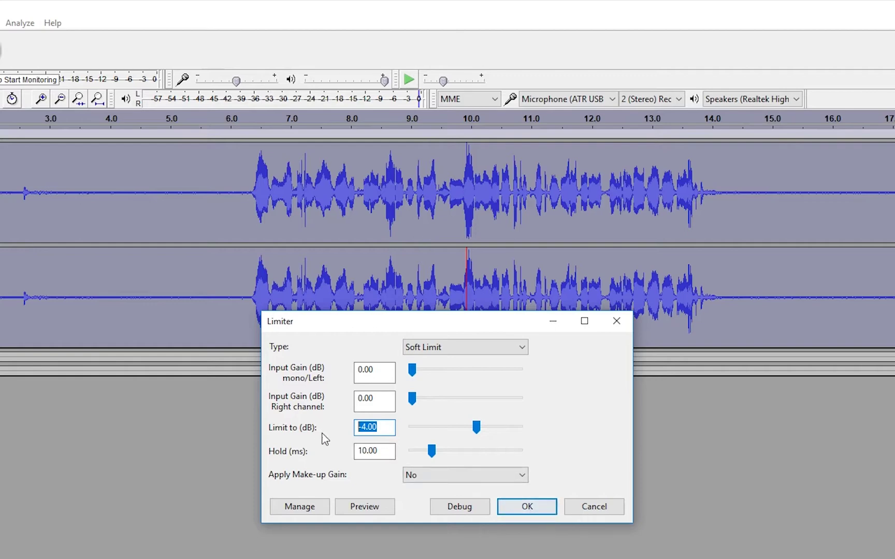
pyautogui.click(541, 510)
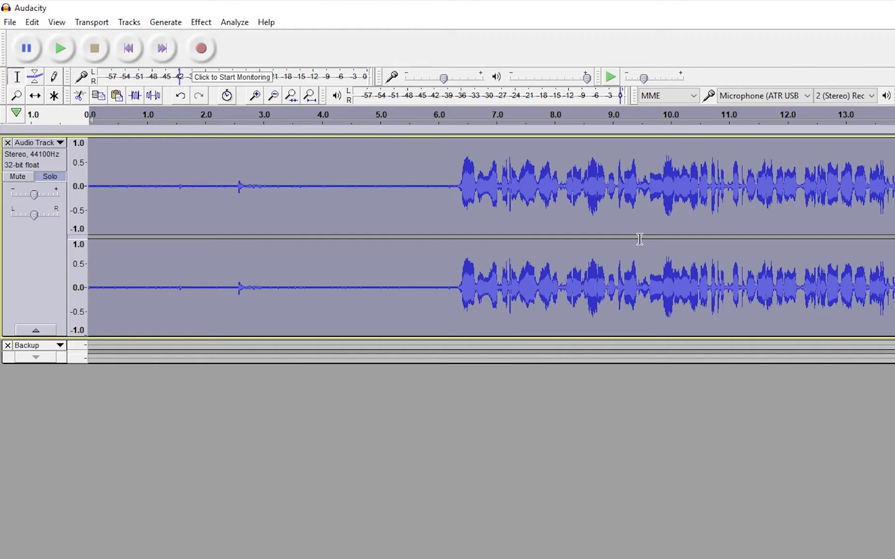
# Step: Select the quiet lead-in from the speech onset near 6.3 s back to 0 s
pyautogui.moveTo(455, 187); pyautogui.dragTo(93, 198)
pyautogui.click(444, 188)
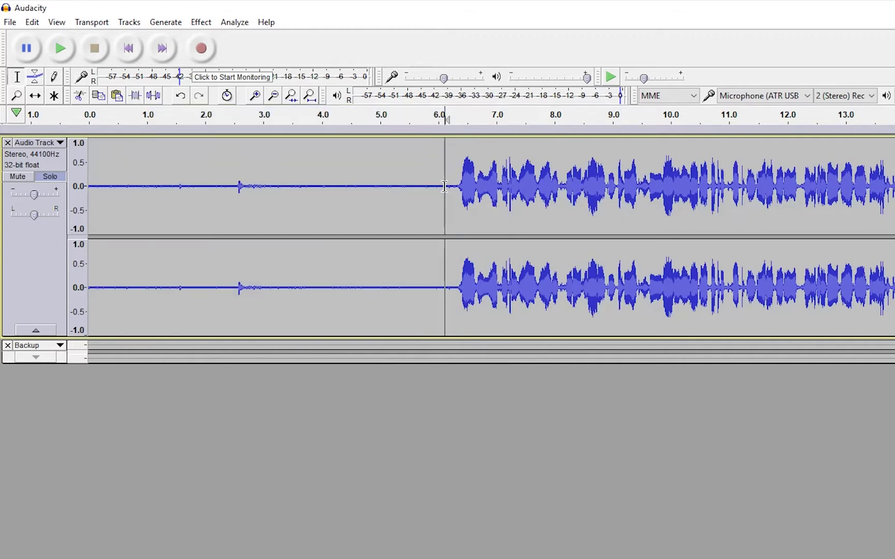
pyautogui.click(454, 184)
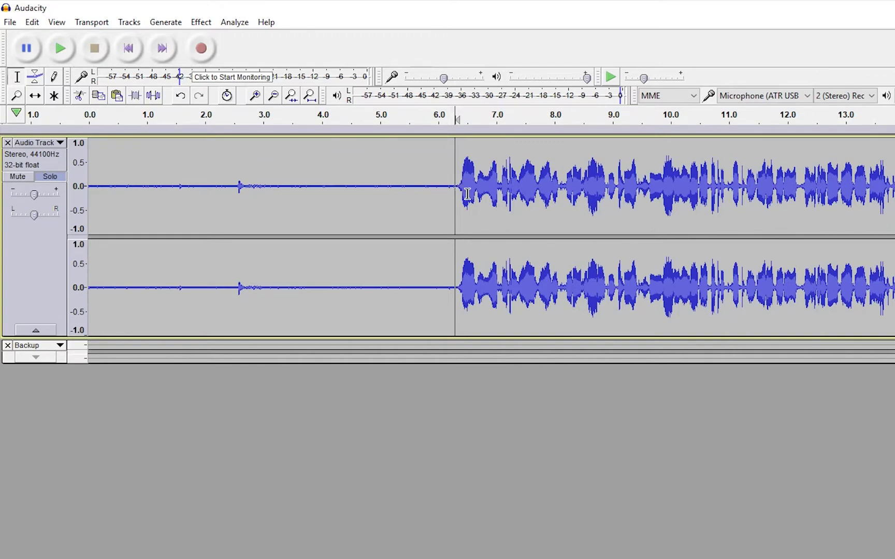
pyautogui.click(476, 181)
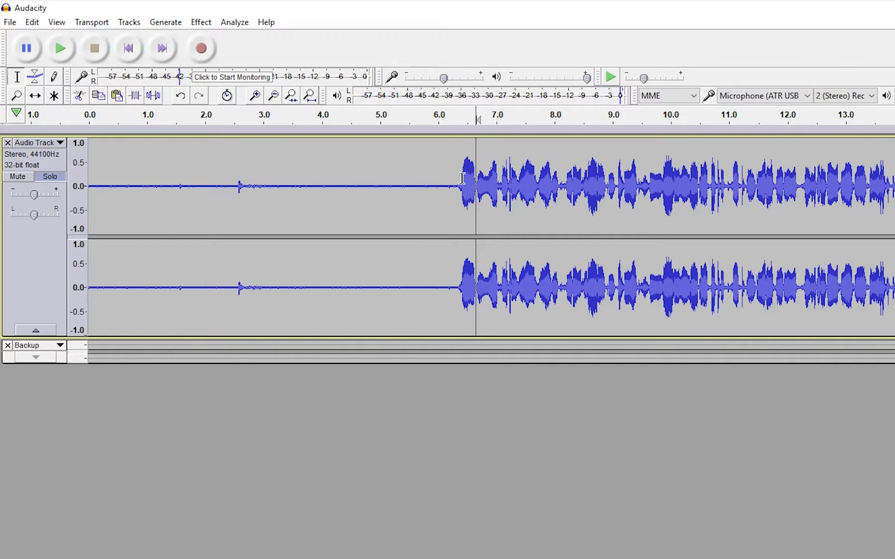
pyautogui.moveTo(462, 179); pyautogui.dragTo(654, 178)
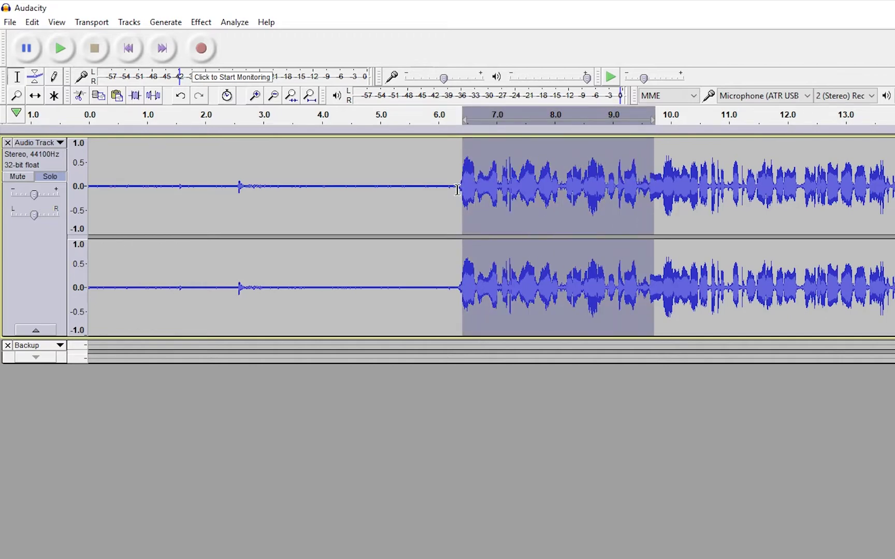
pyautogui.moveTo(457, 190); pyautogui.dragTo(24, 192)
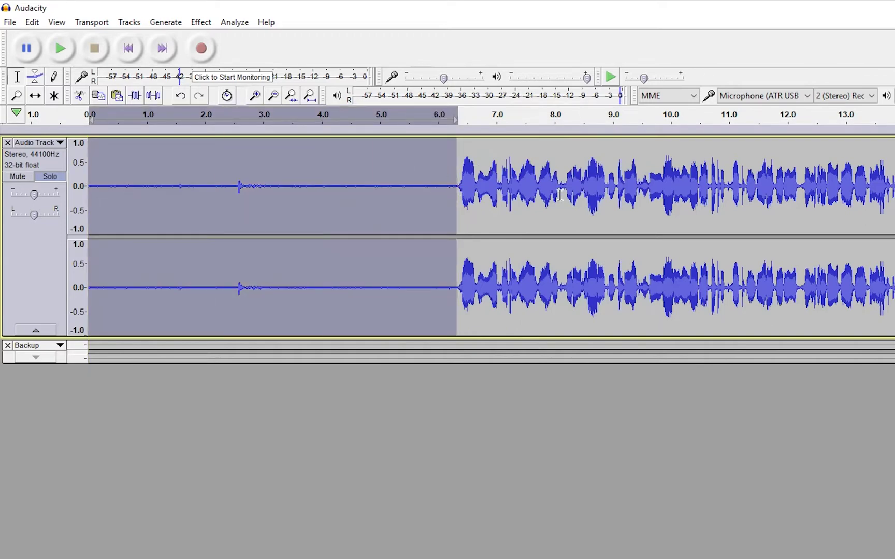
# Step: Capture a new noise profile from the silent lead-in, roughly 0–6.3 s
pyautogui.click(203, 23)
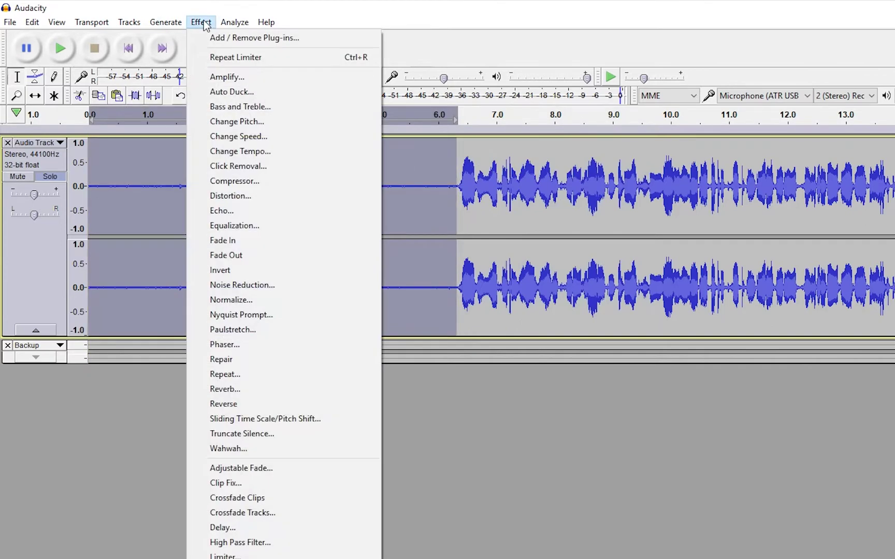
pyautogui.click(548, 184)
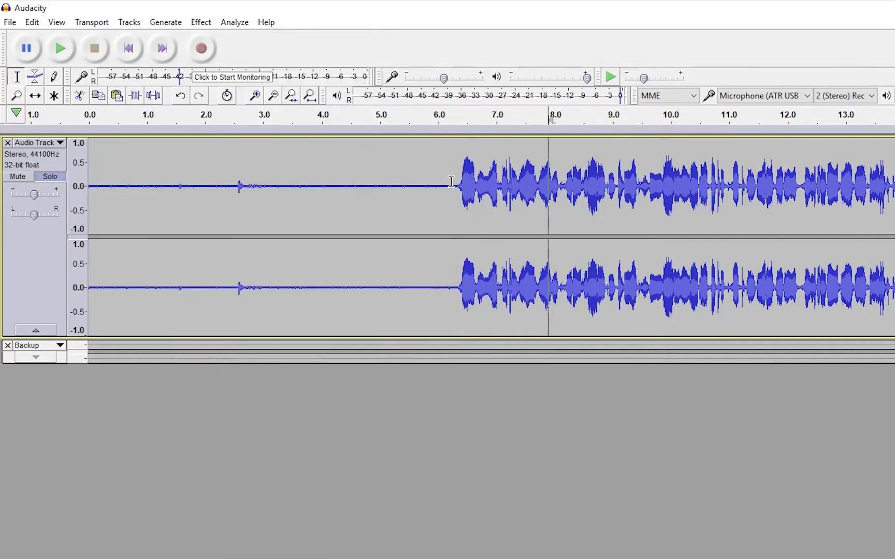
pyautogui.moveTo(454, 185); pyautogui.dragTo(89, 184)
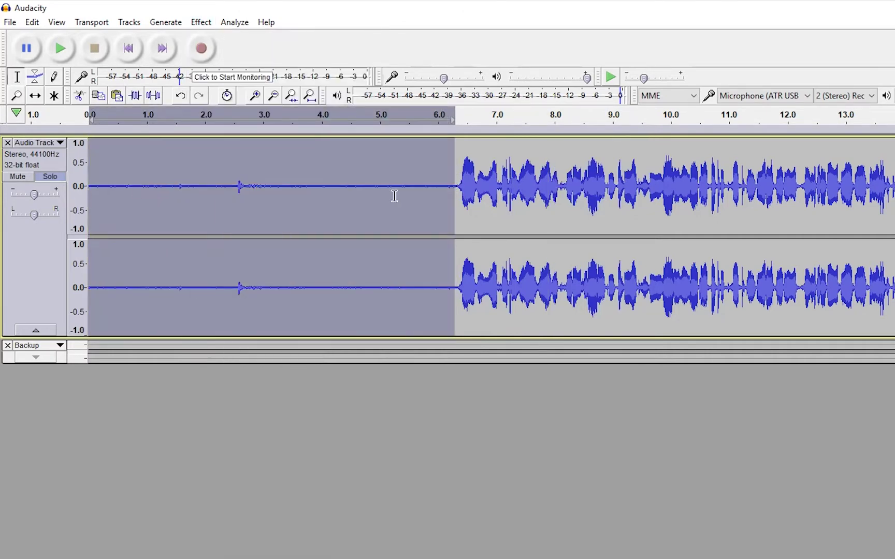
pyautogui.click(202, 23)
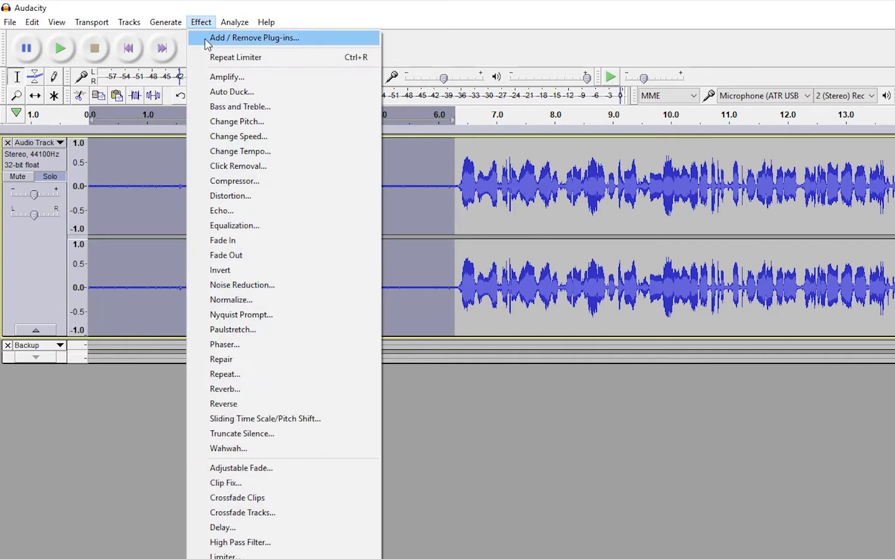
pyautogui.click(274, 282)
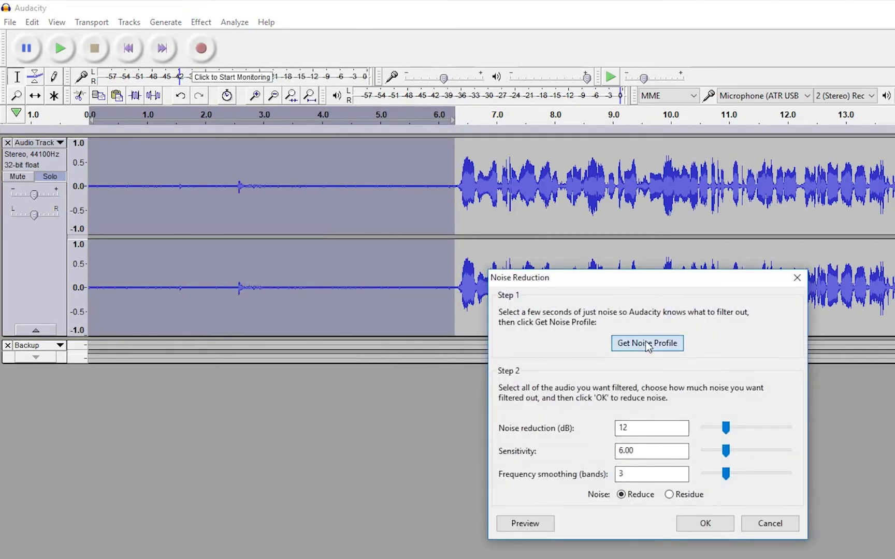
pyautogui.click(645, 342)
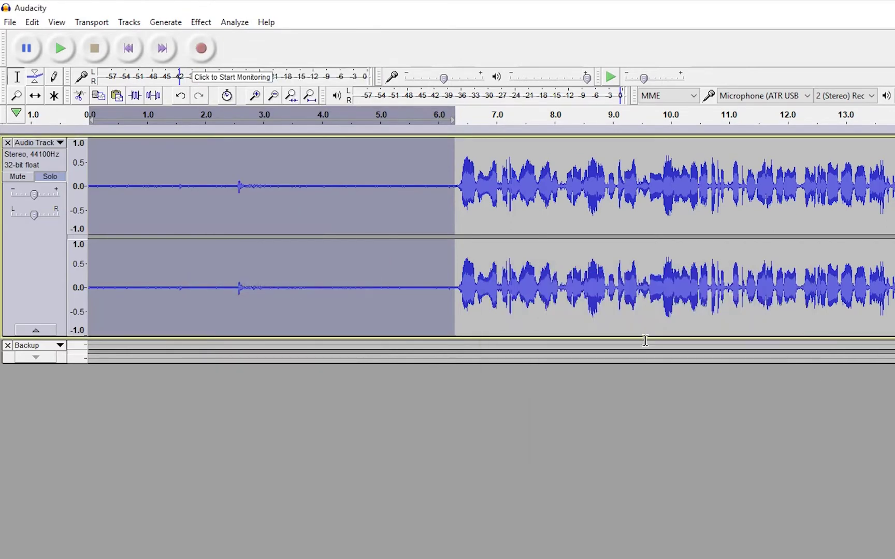
# Step: Select the whole track and reopen Noise Reduction, set at 12 dB
pyautogui.click(28, 275)
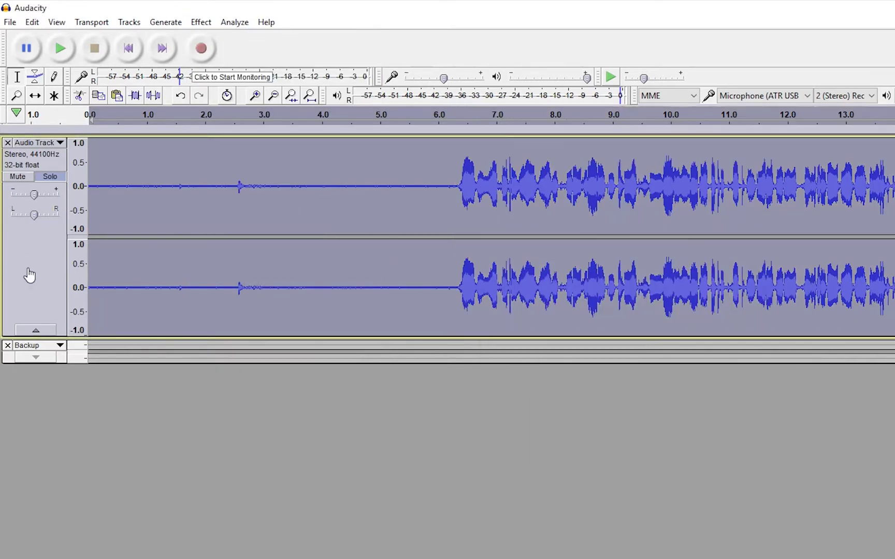
pyautogui.click(201, 22)
pyautogui.click(242, 285)
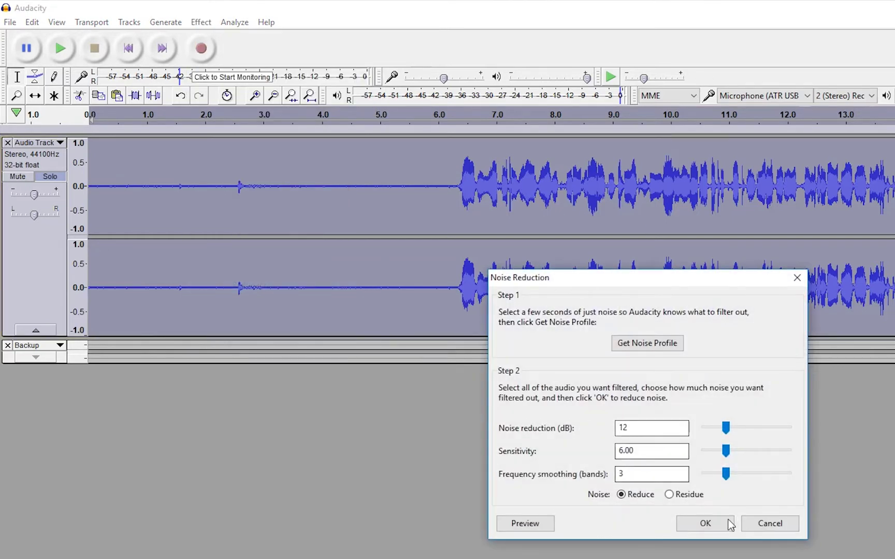
pyautogui.click(710, 526)
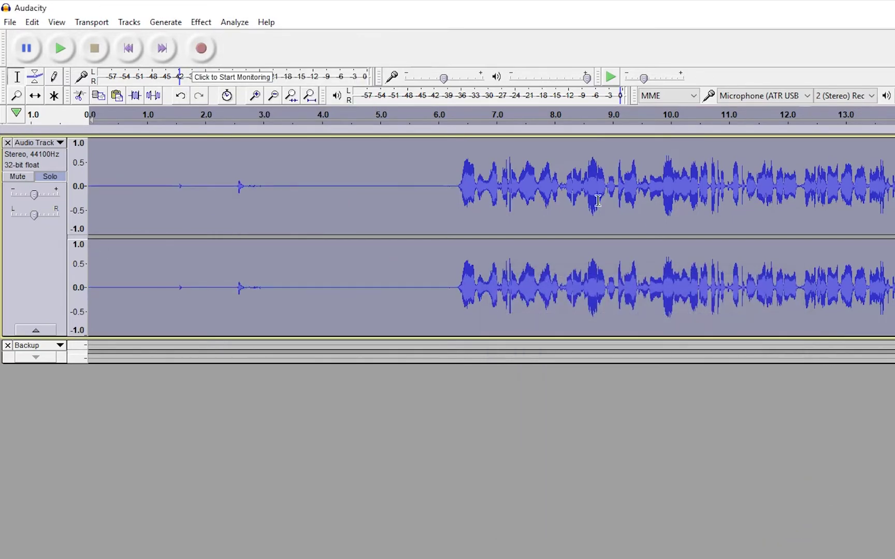
pyautogui.click(365, 189)
pyautogui.moveTo(420, 191); pyautogui.dragTo(303, 194)
pyautogui.click(427, 183)
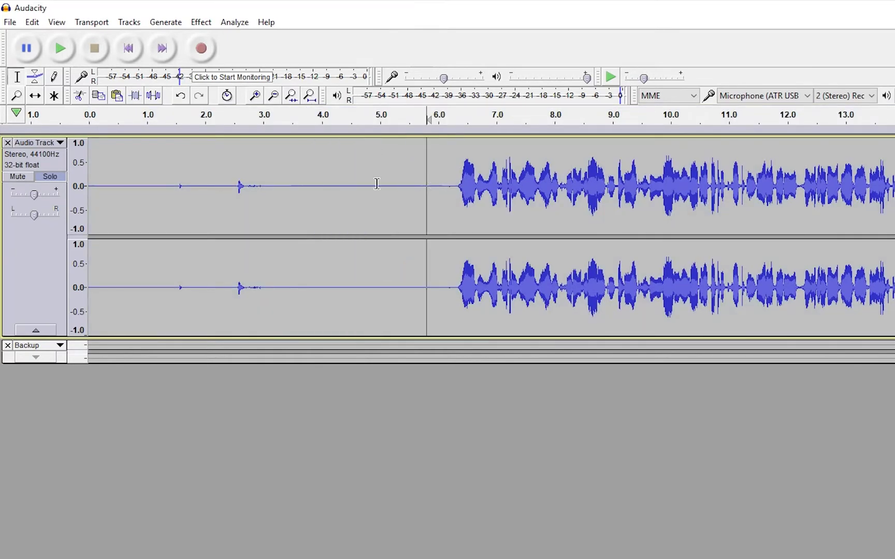
pyautogui.moveTo(383, 178); pyautogui.dragTo(230, 189)
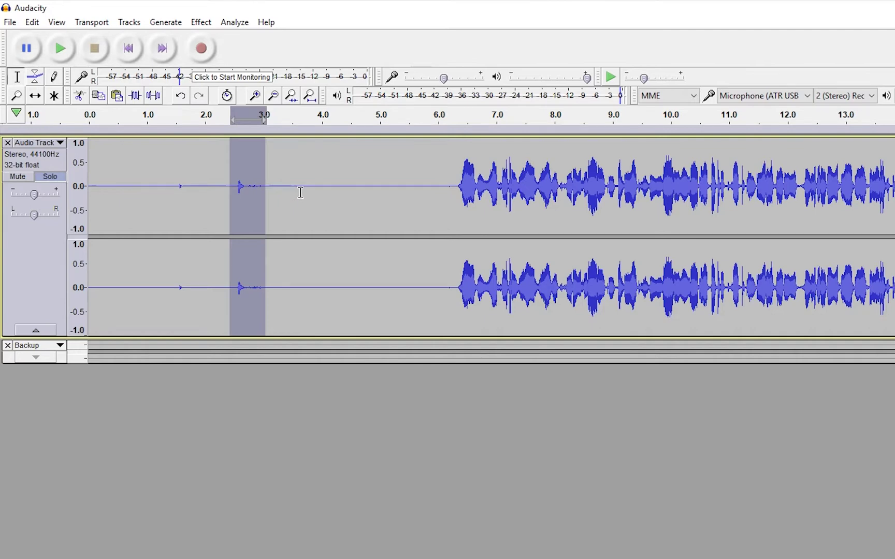
pyautogui.click(336, 182)
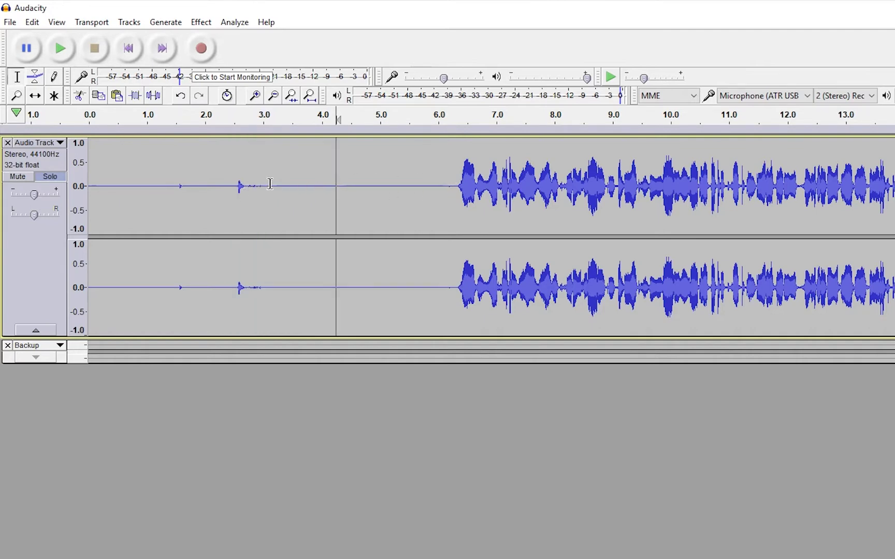
pyautogui.moveTo(273, 184); pyautogui.dragTo(234, 185)
pyautogui.click(392, 186)
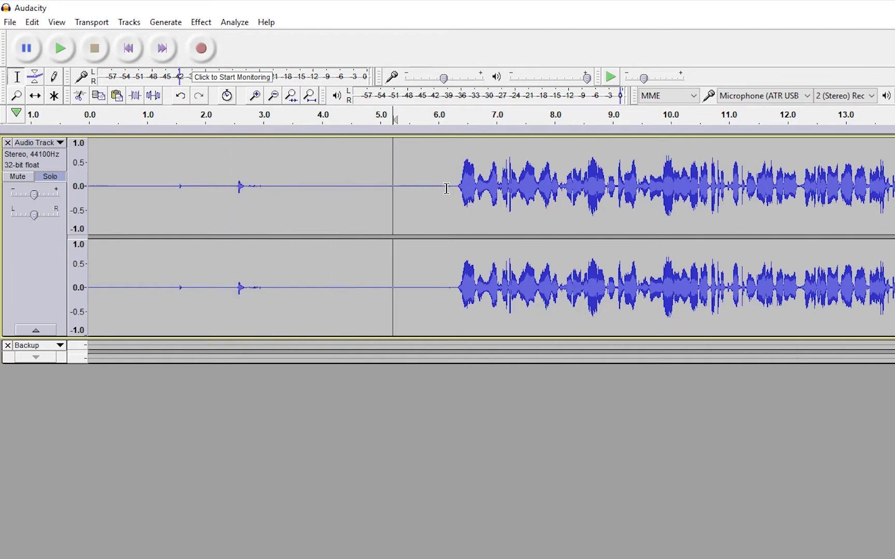
pyautogui.moveTo(446, 187); pyautogui.dragTo(594, 187)
pyautogui.click(520, 190)
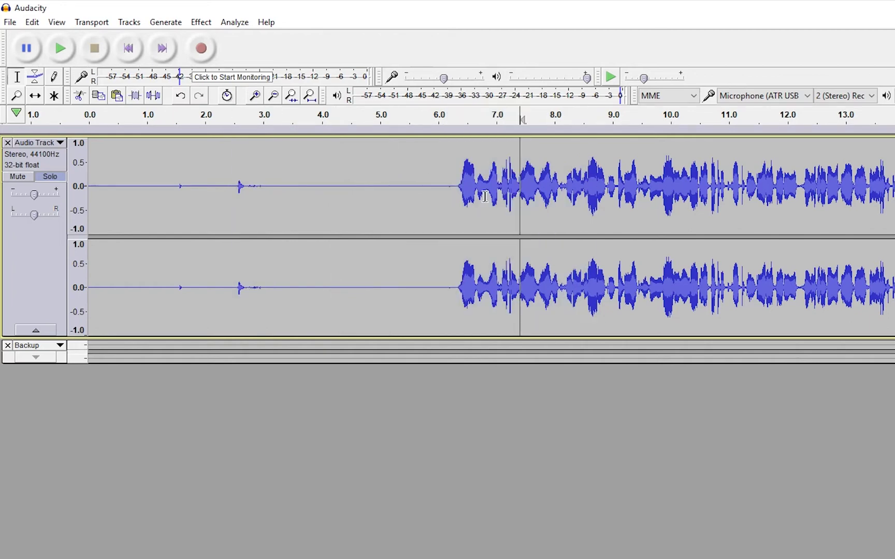